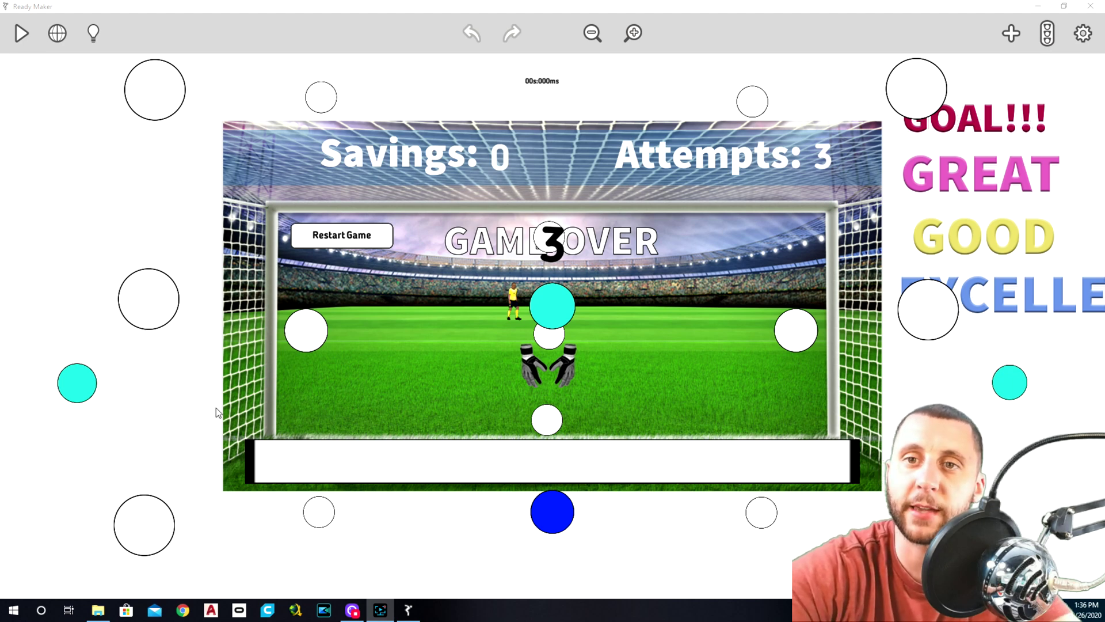
Save the finished Goalkeeper Challenge project, playtest the game, and return to the editor.
click(193, 400)
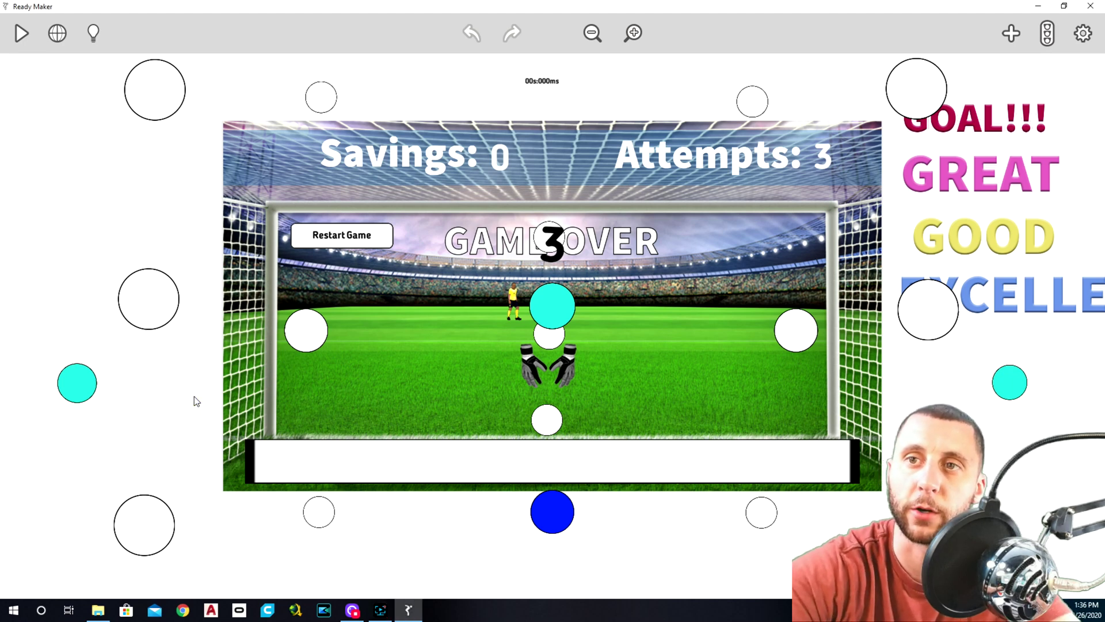
click(19, 33)
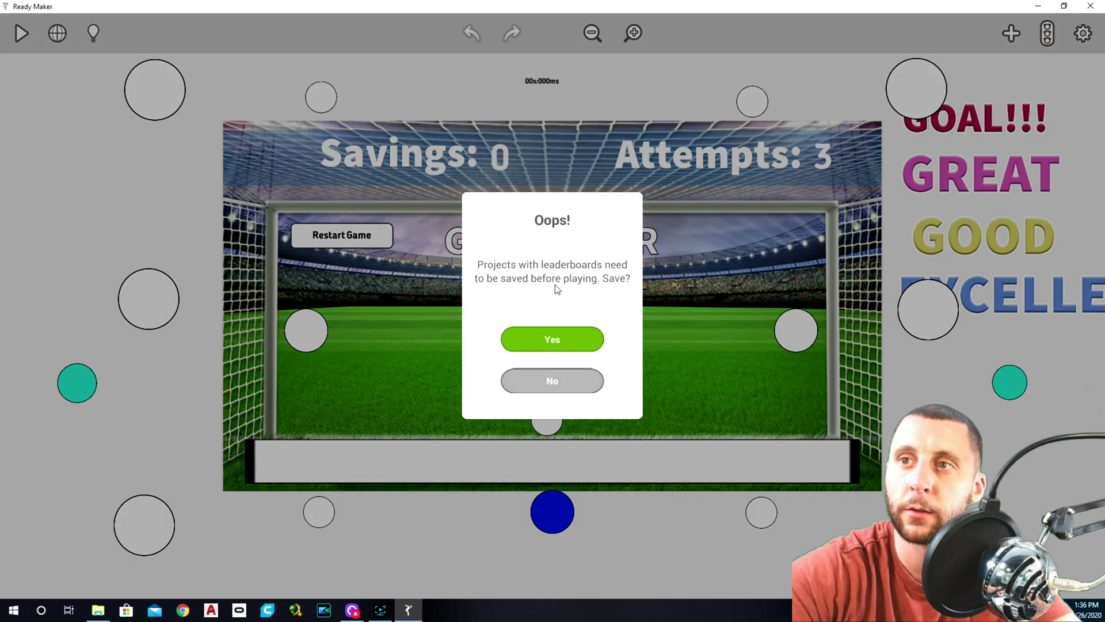
click(565, 336)
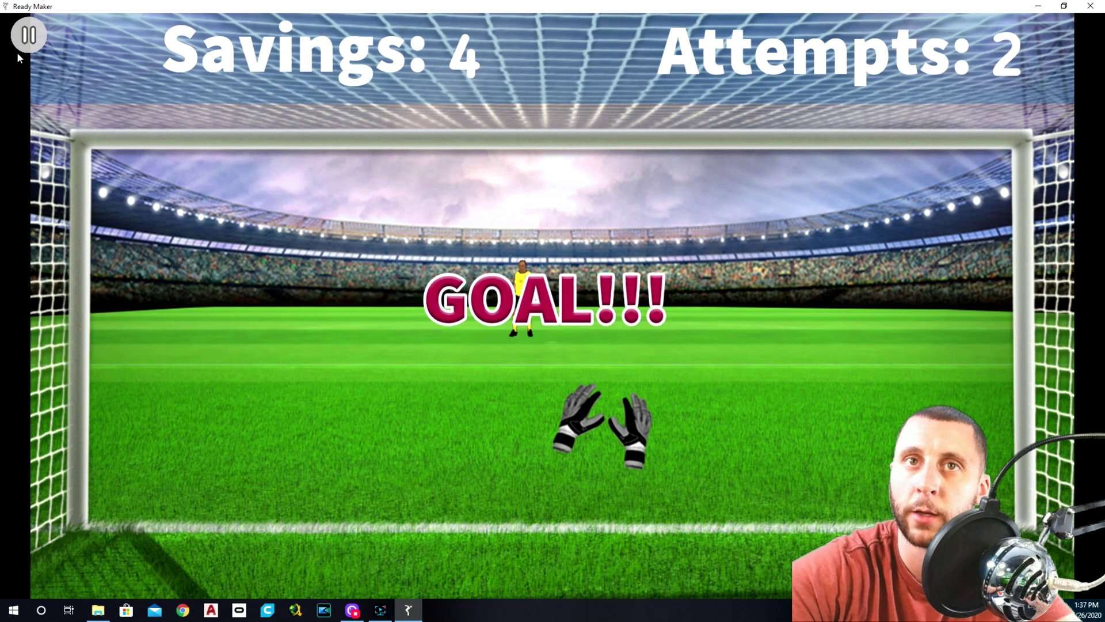
click(35, 36)
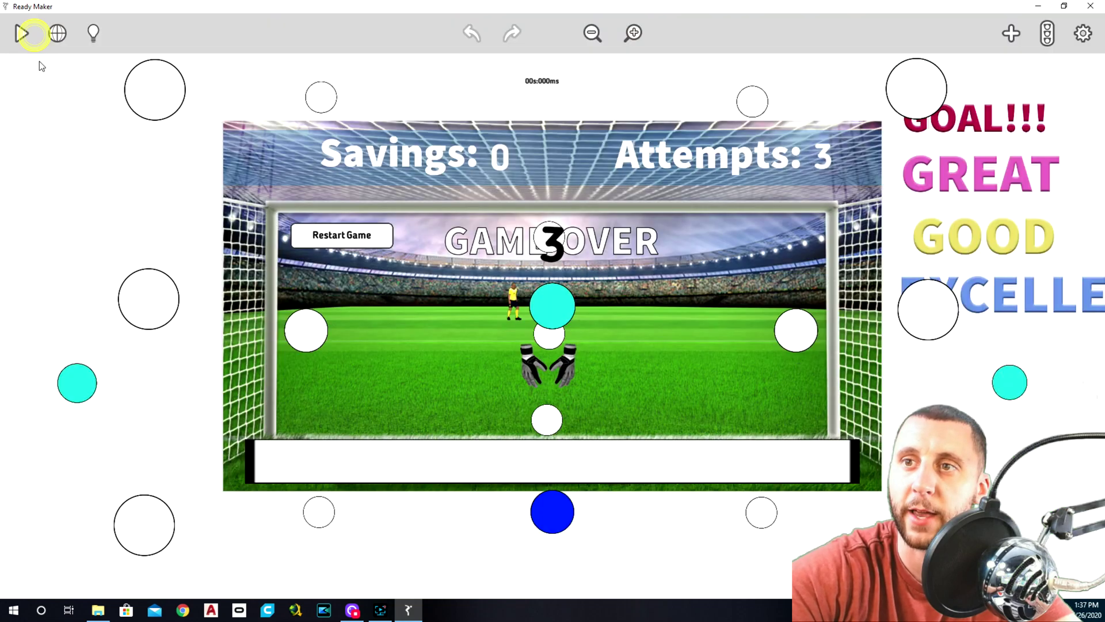
Inspect the helper circles placed beside and above the goal scene.
click(160, 291)
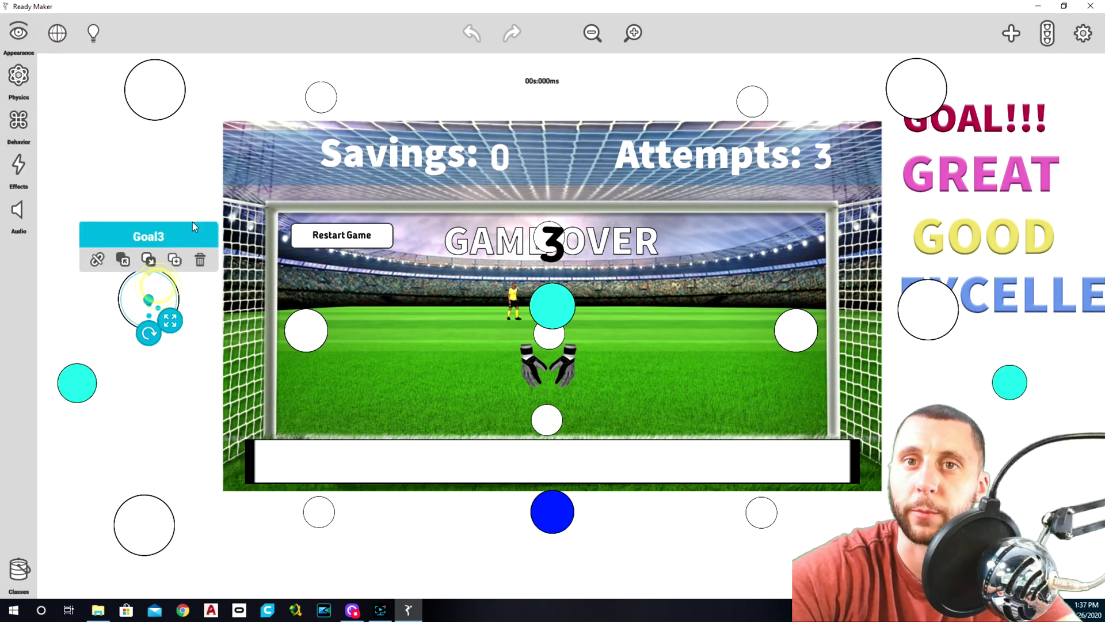
click(165, 91)
click(330, 107)
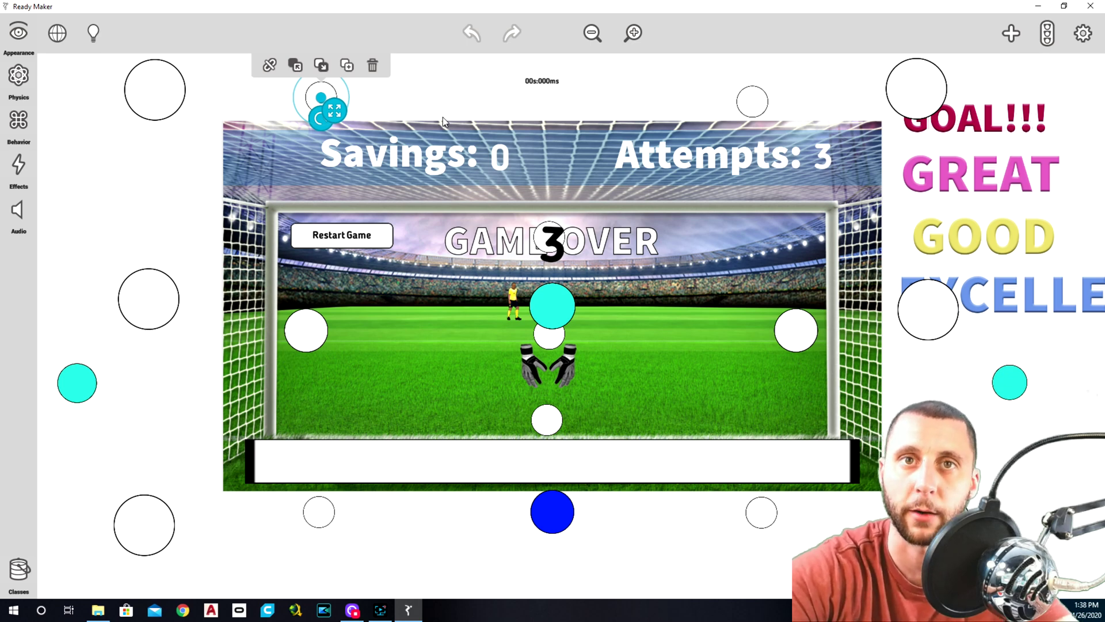
Leave the Goalkeeper Challenge project and return to the project list.
click(1083, 33)
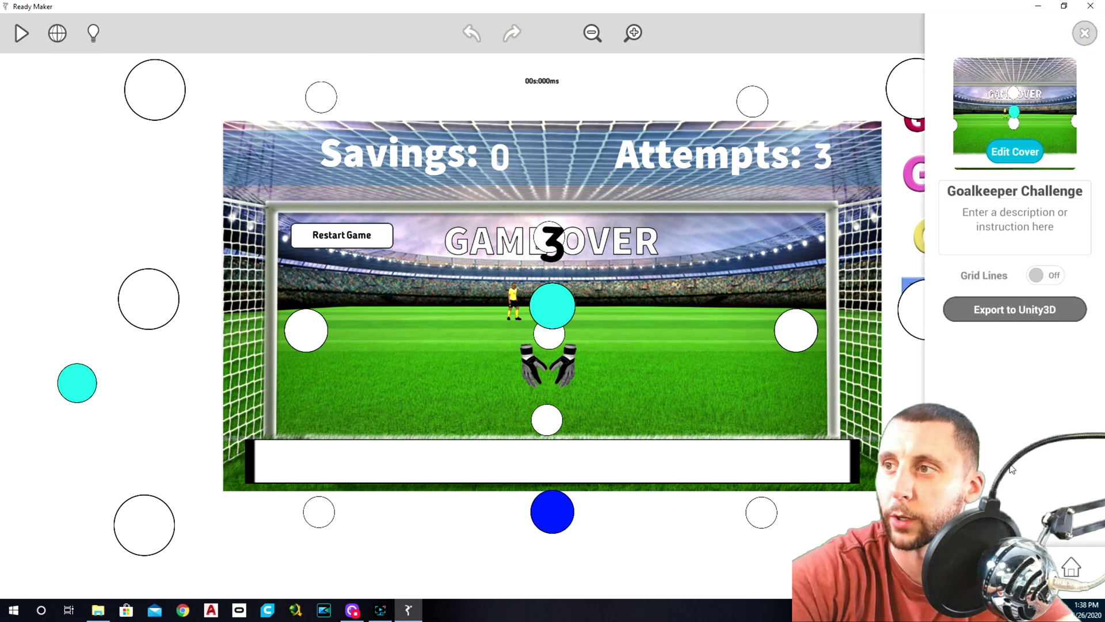
click(1071, 569)
click(619, 333)
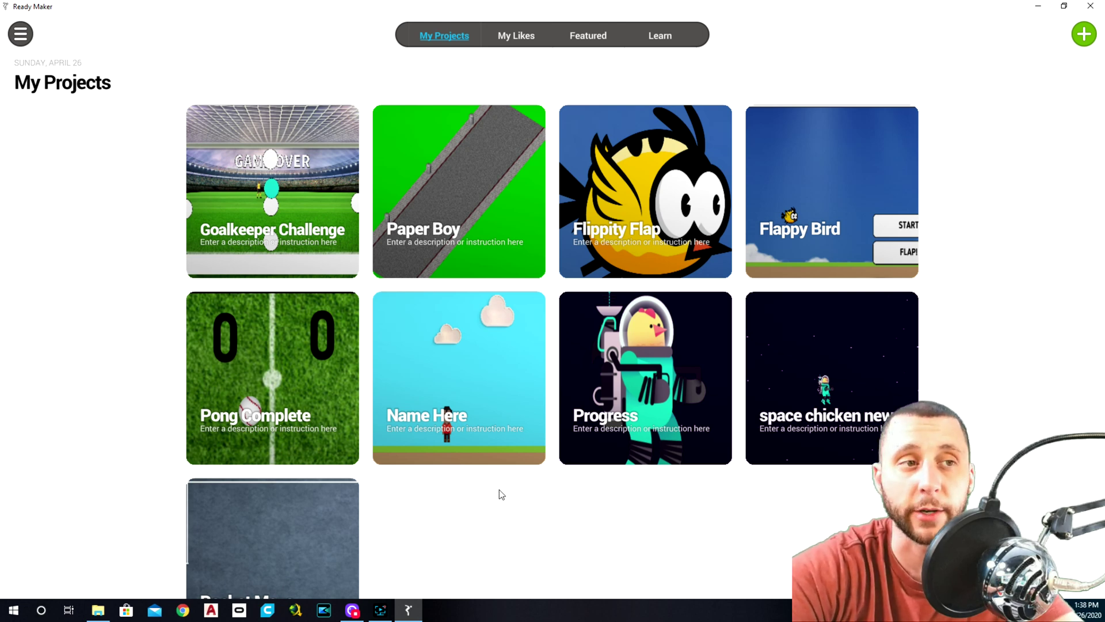
Create a new blank project in landscape orientation.
scroll(506, 473, down, 1)
scroll(502, 464, down, 2)
scroll(496, 459, up, 3)
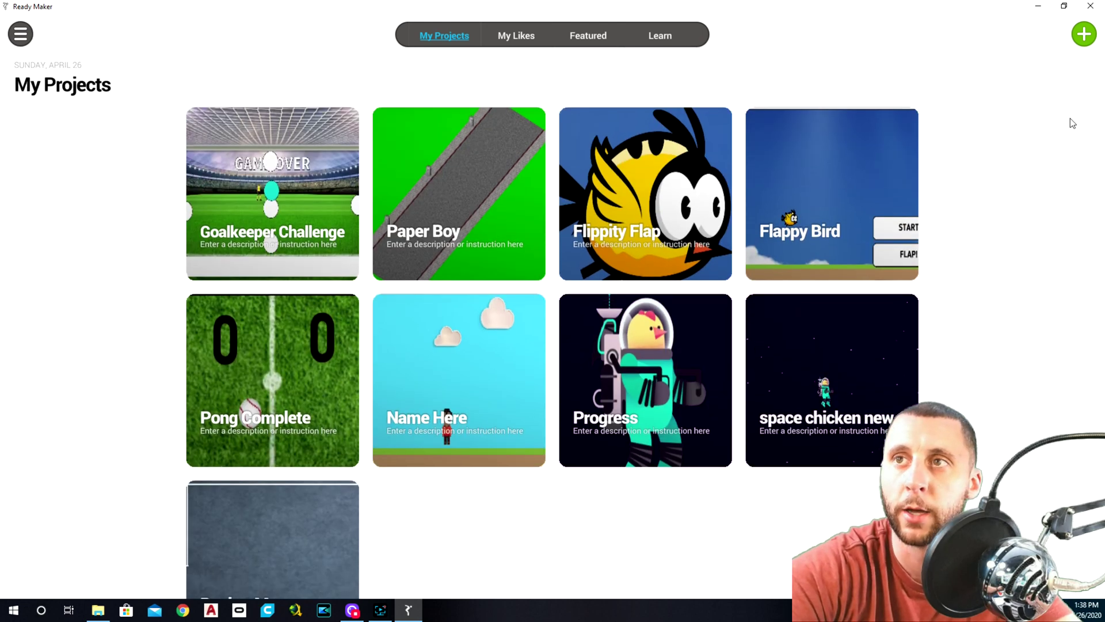
click(1085, 35)
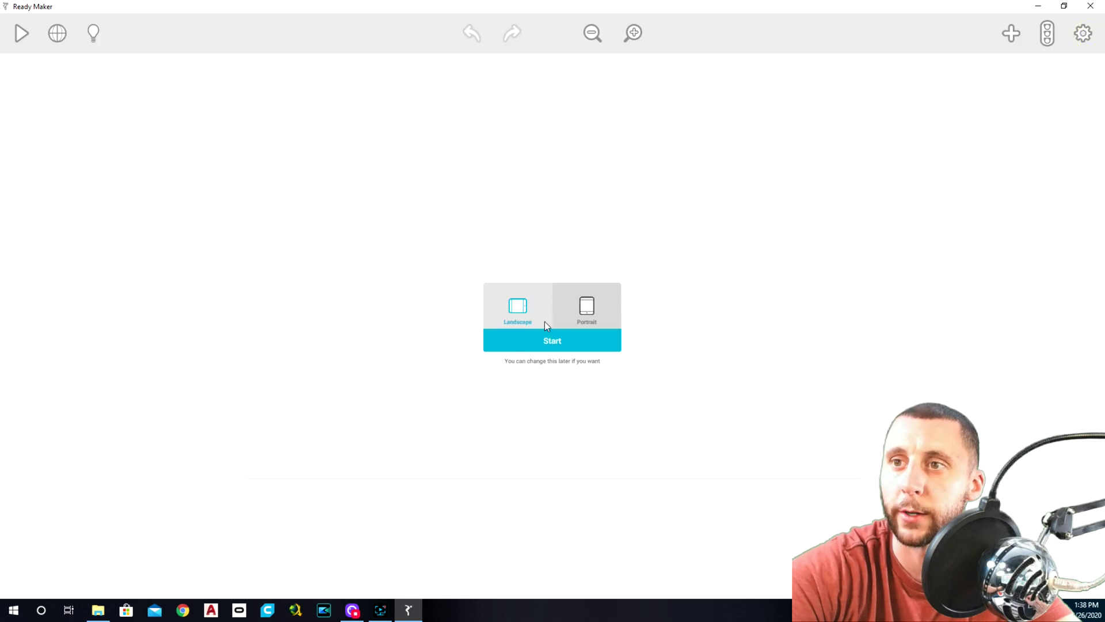
click(523, 337)
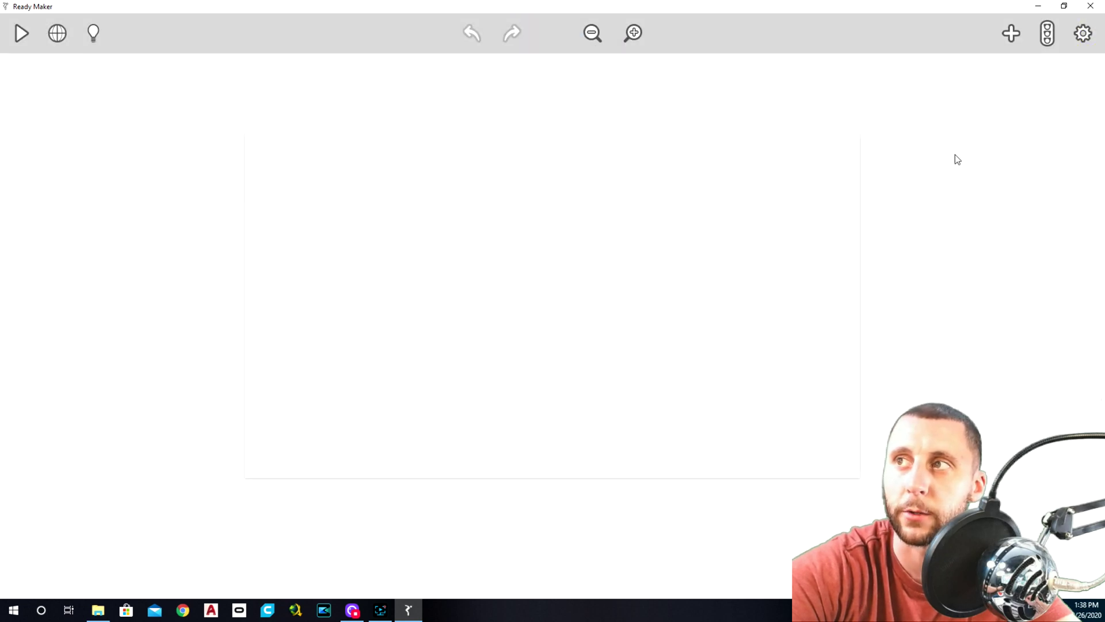
Open the upload form for new artwork assets.
click(1011, 35)
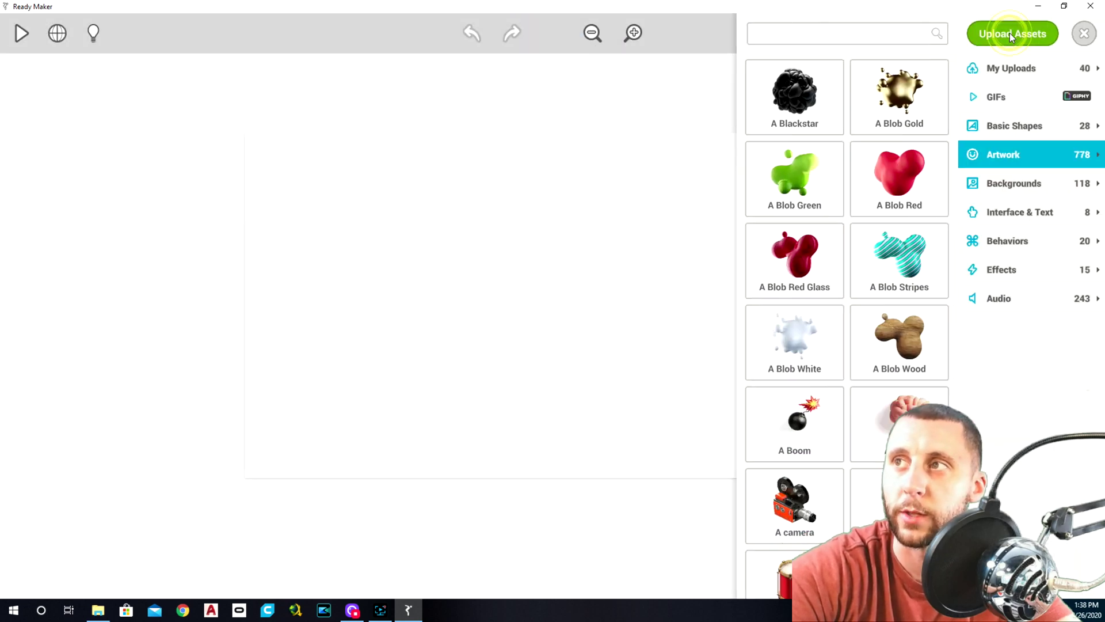
click(1015, 33)
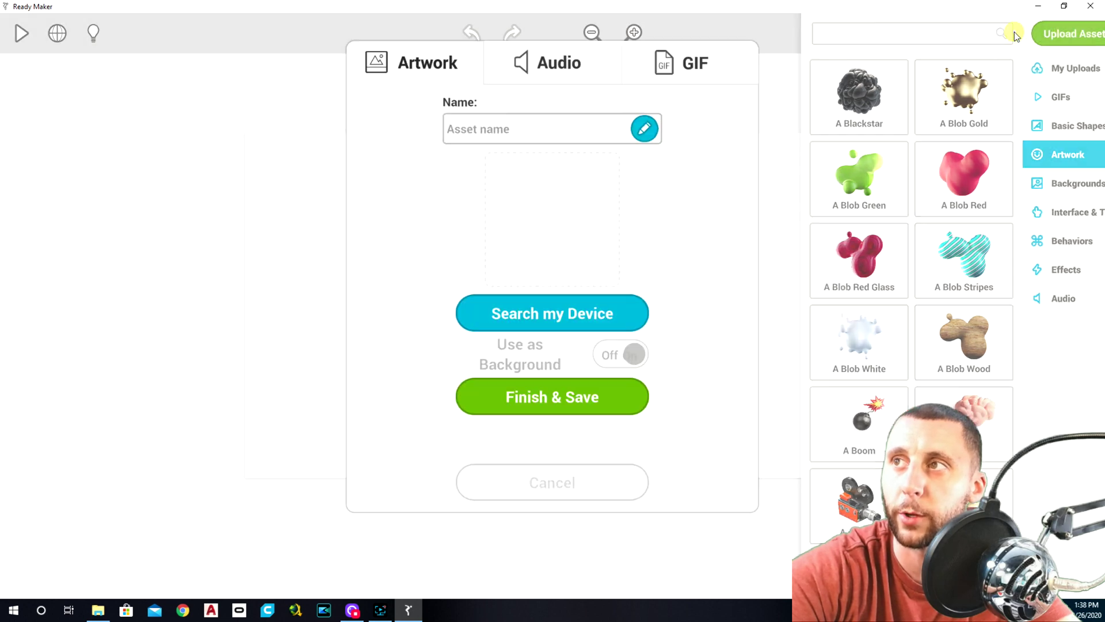
Switch to File Explorer and open the extraction options for Assets.zip in the Downloads folder, leaving without extracting.
click(98, 610)
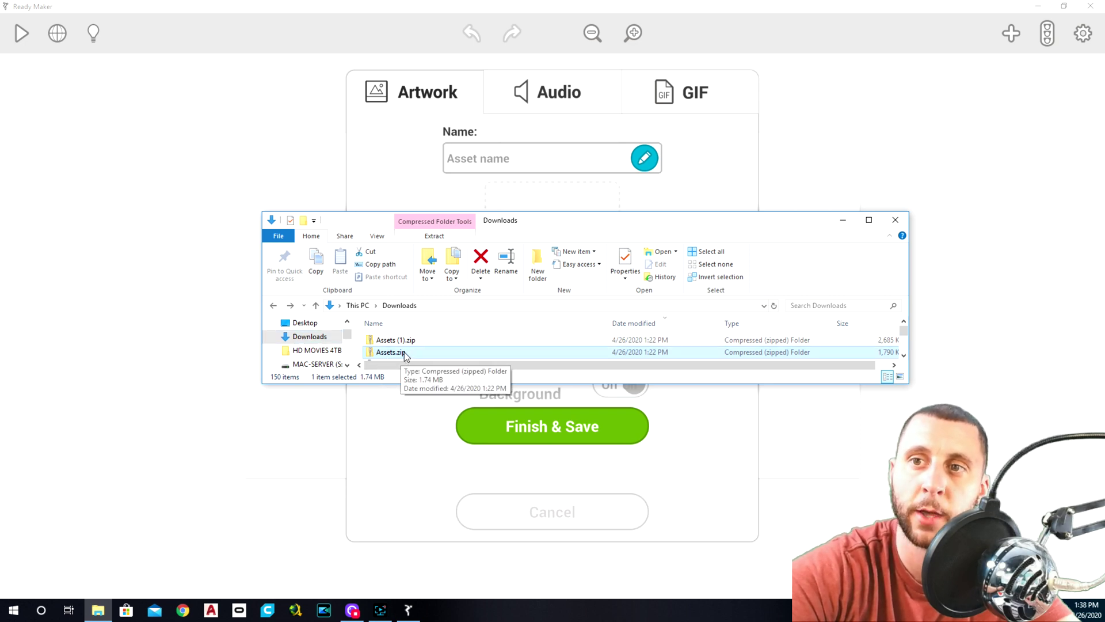
right_click(410, 353)
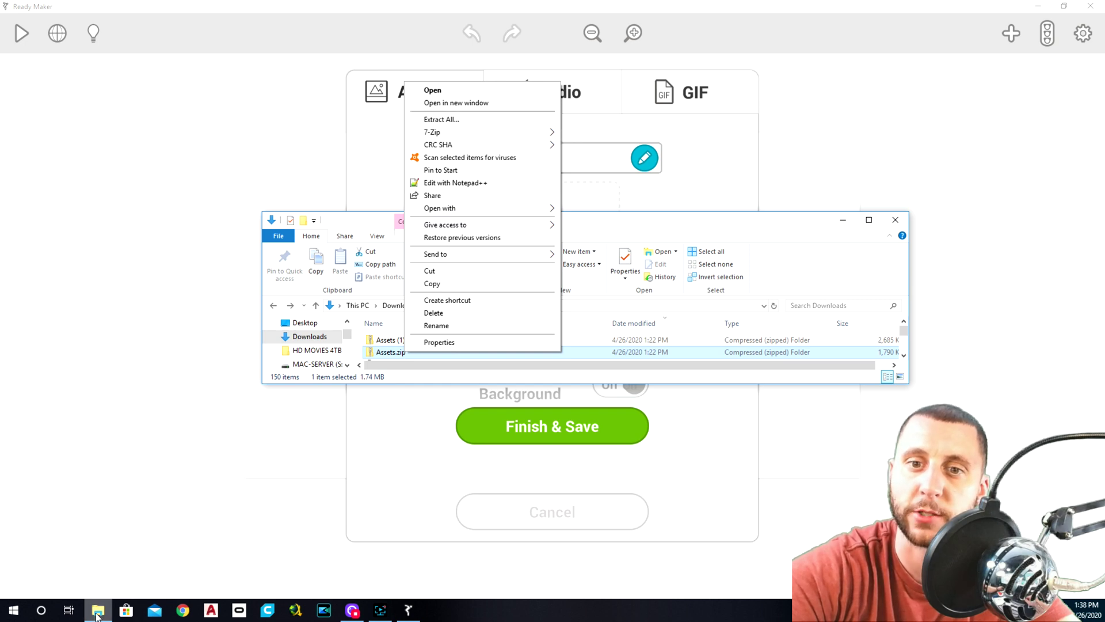
click(465, 121)
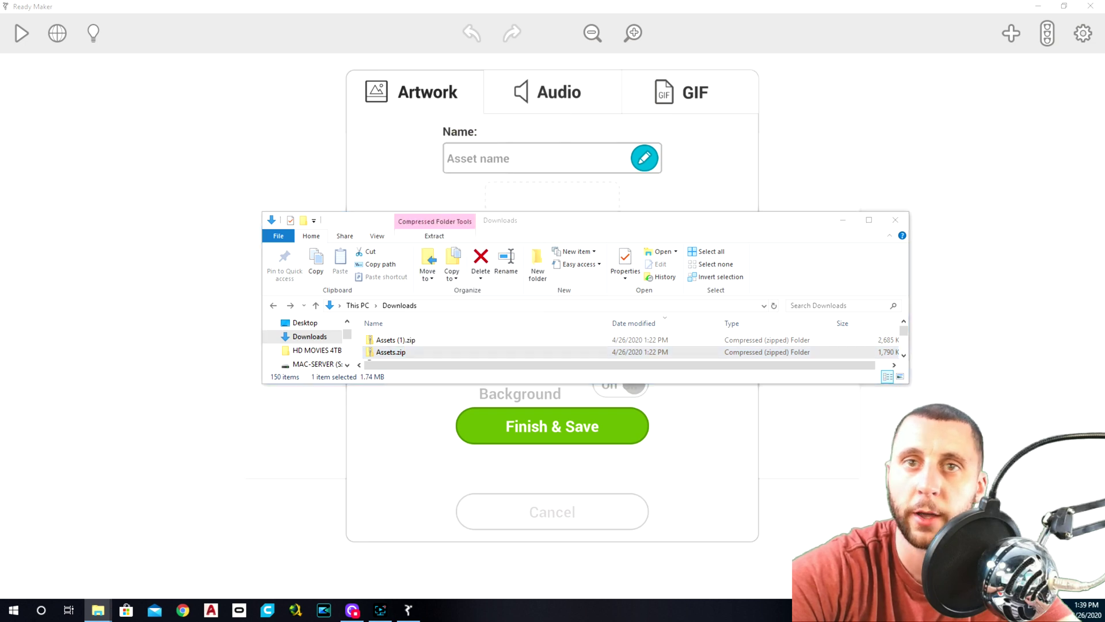
click(621, 453)
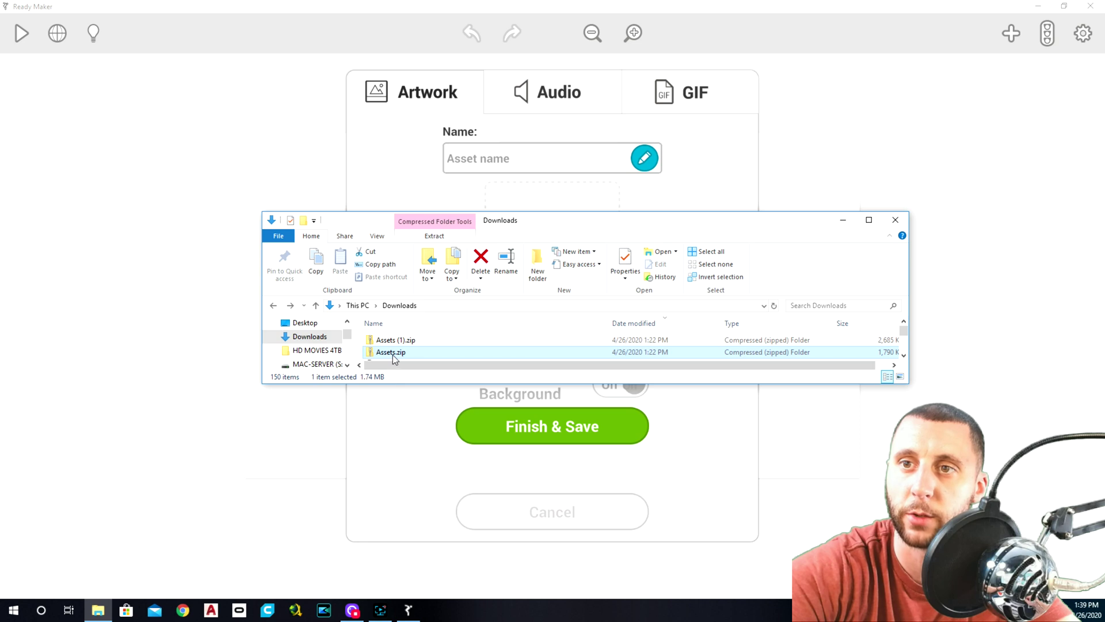
Open the Assets (1).zip archive in Downloads, examine the game asset files inside it, and close the window.
double_click(397, 341)
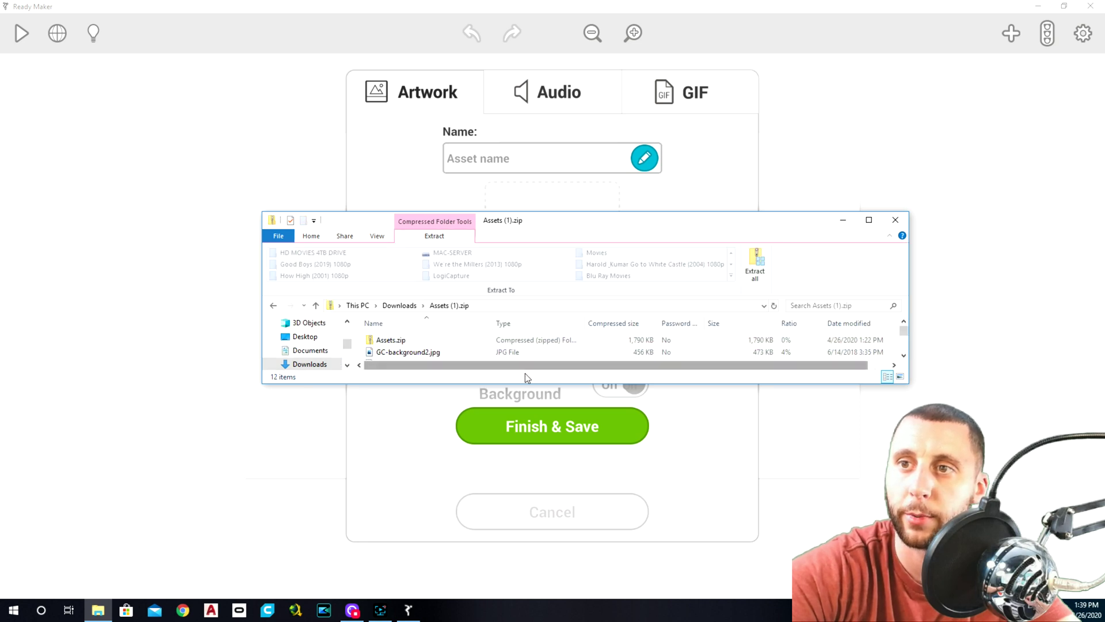
drag(525, 382, 526, 539)
click(412, 352)
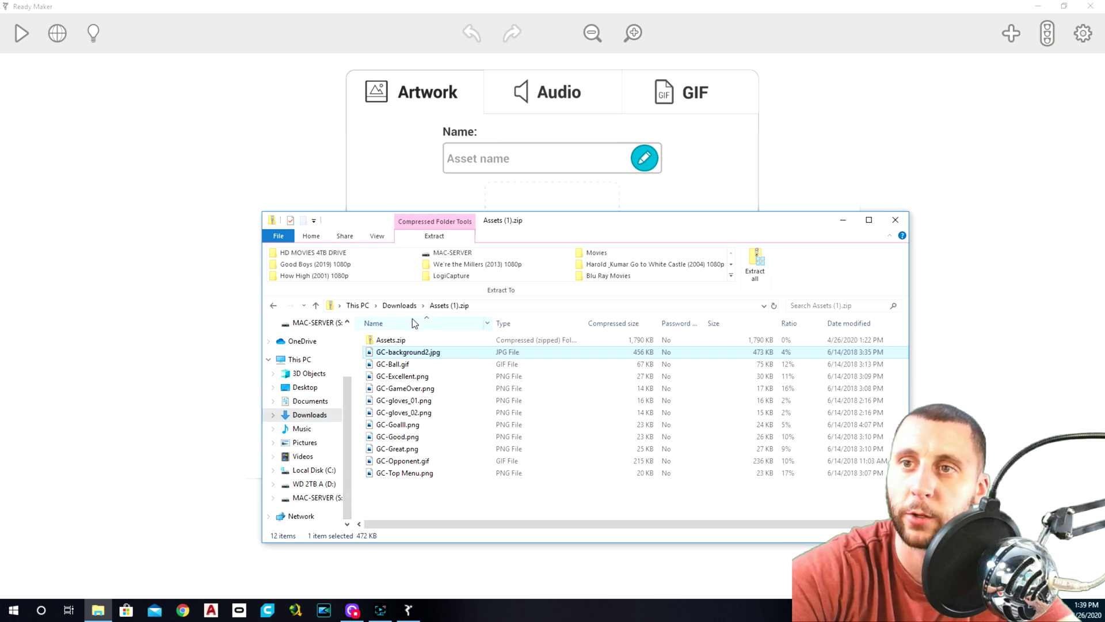
click(896, 220)
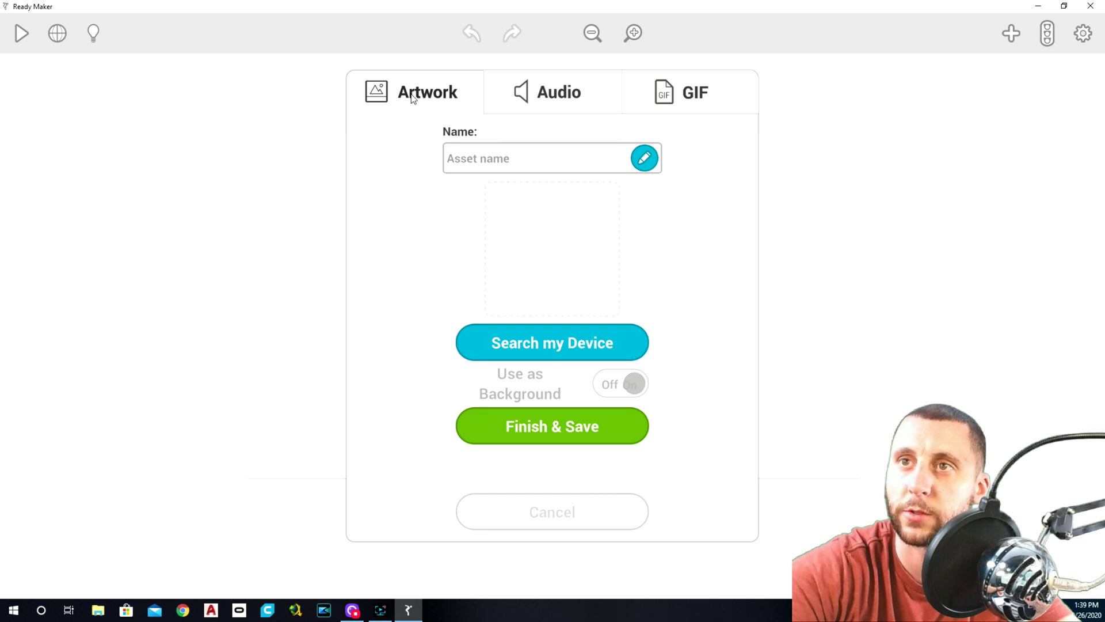
Choose GC-background2.jpg from the Assets folder in Downloads as the artwork file for the upload.
click(559, 344)
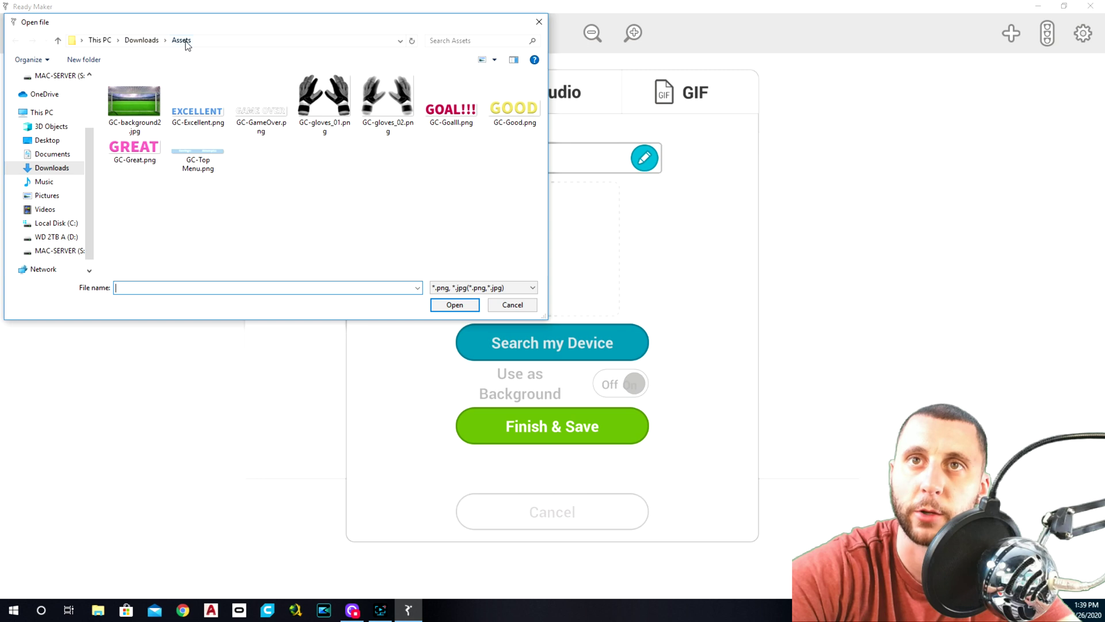
double_click(136, 103)
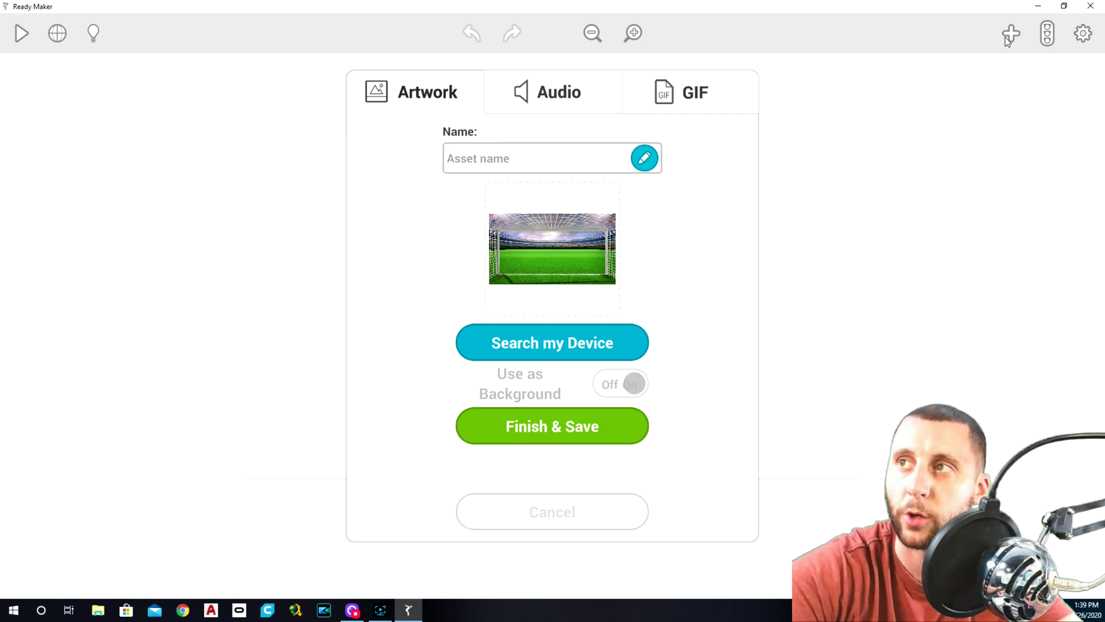
click(554, 347)
click(202, 102)
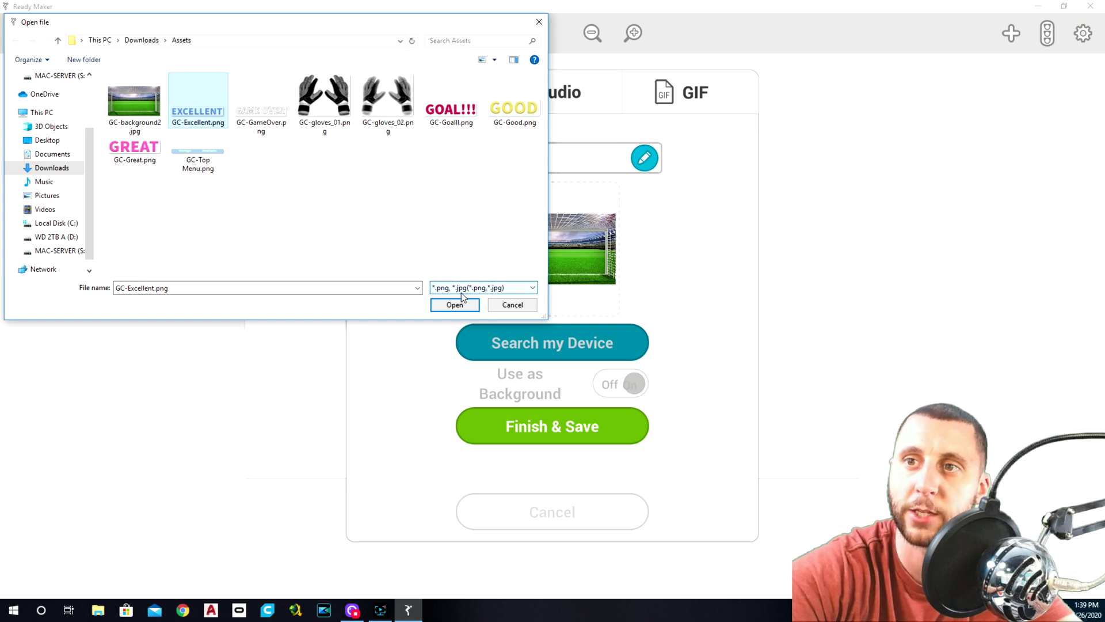
click(508, 304)
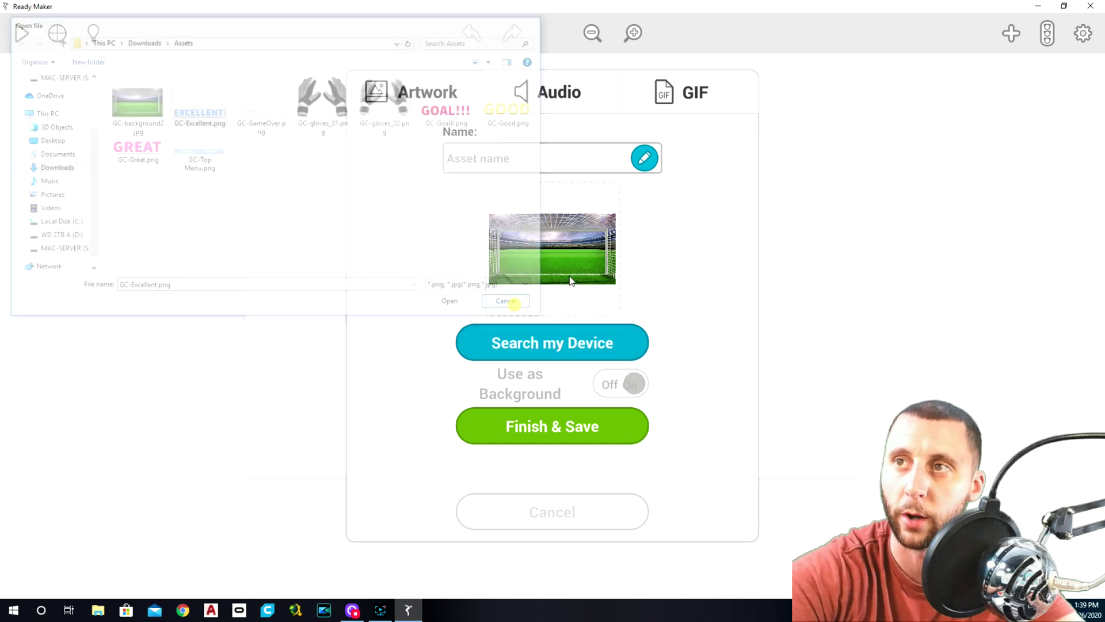
Choose GC-Ball.gif from the Assets folder in Downloads as a GIF asset, and cancel the upload.
click(704, 95)
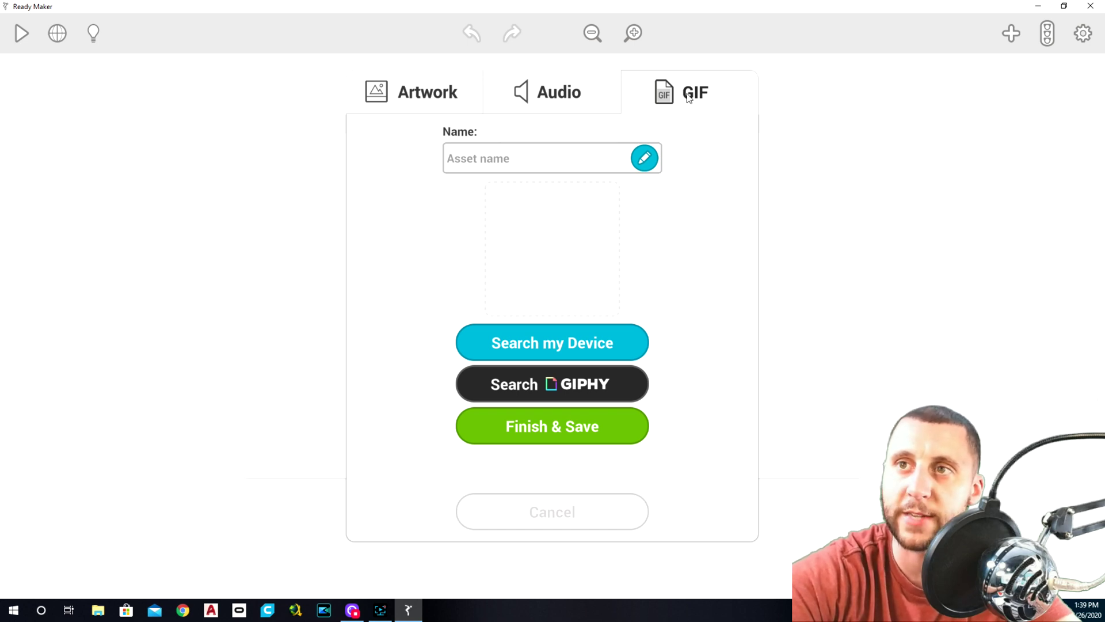
click(557, 337)
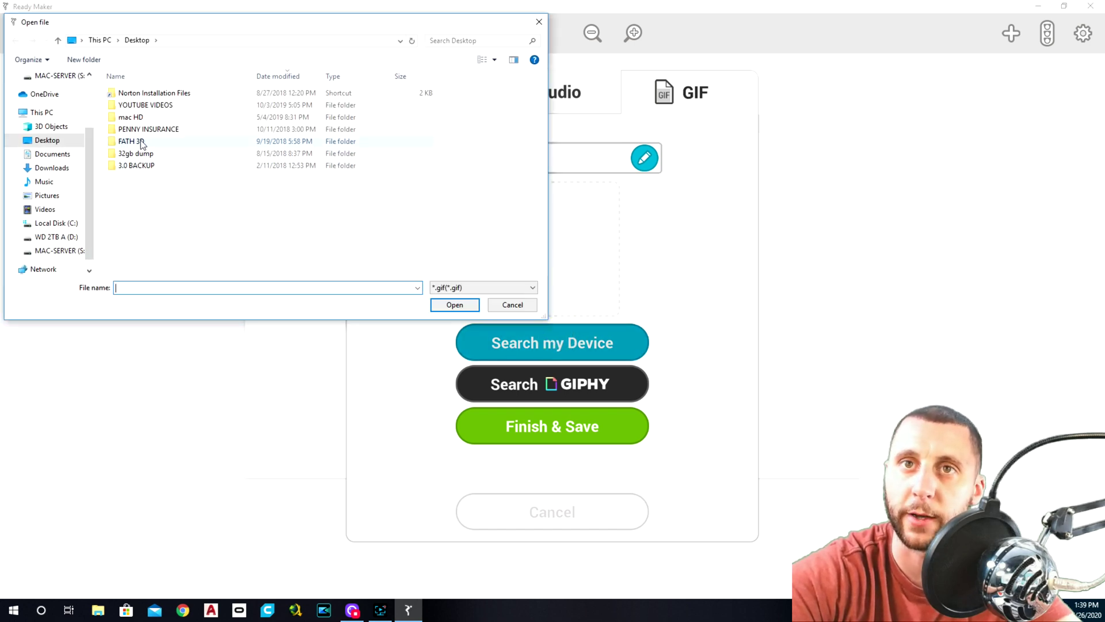
click(49, 167)
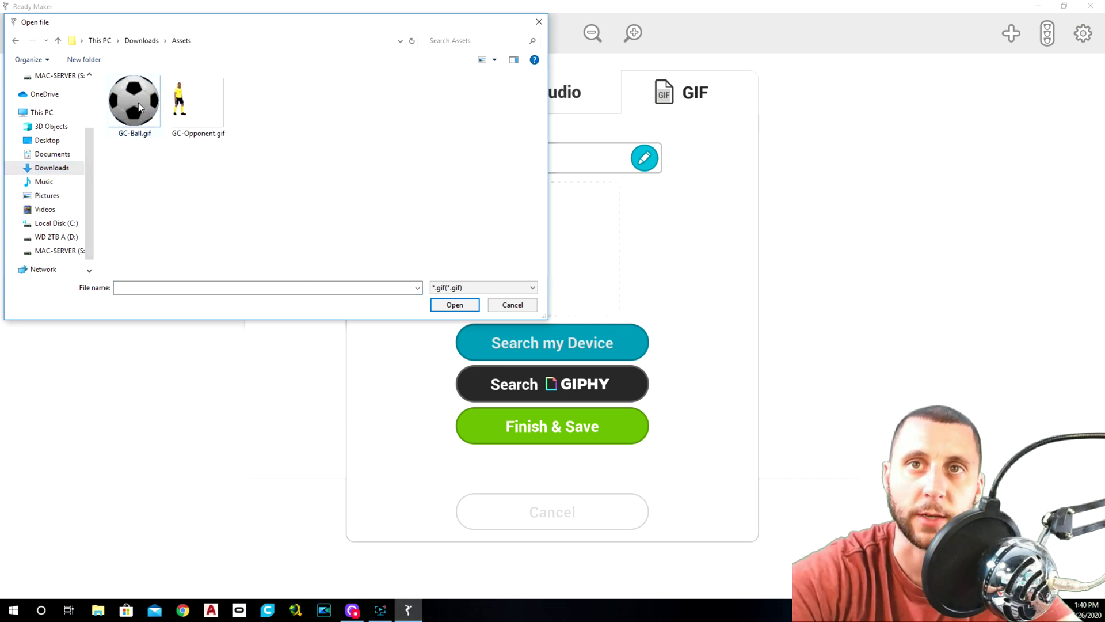
double_click(138, 118)
click(577, 515)
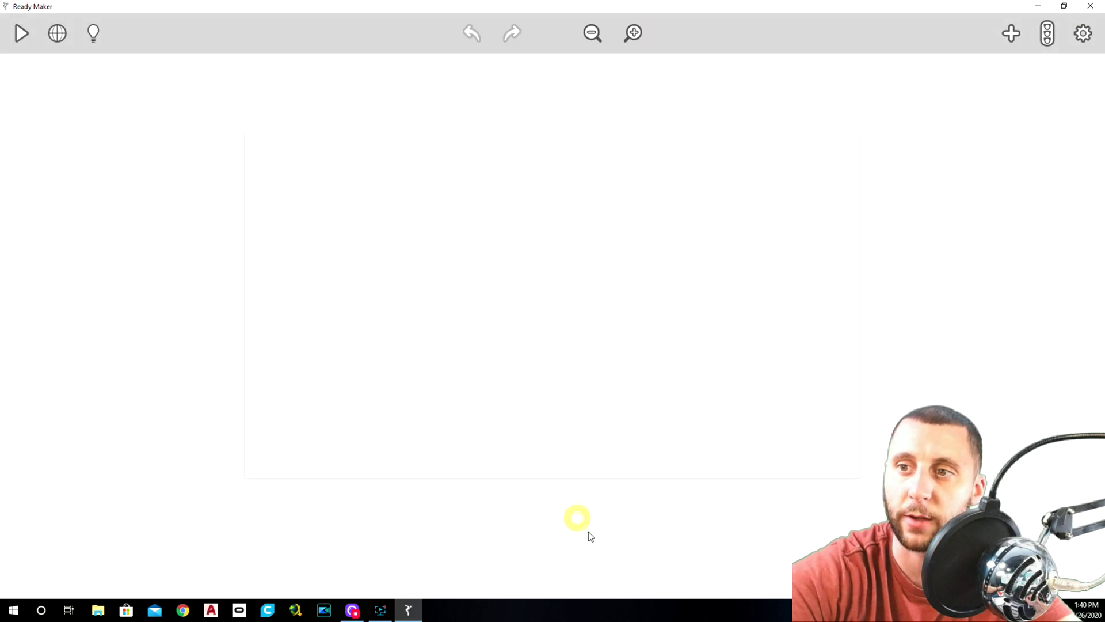
Show the previously uploaded assets and search them for "gc".
click(1010, 33)
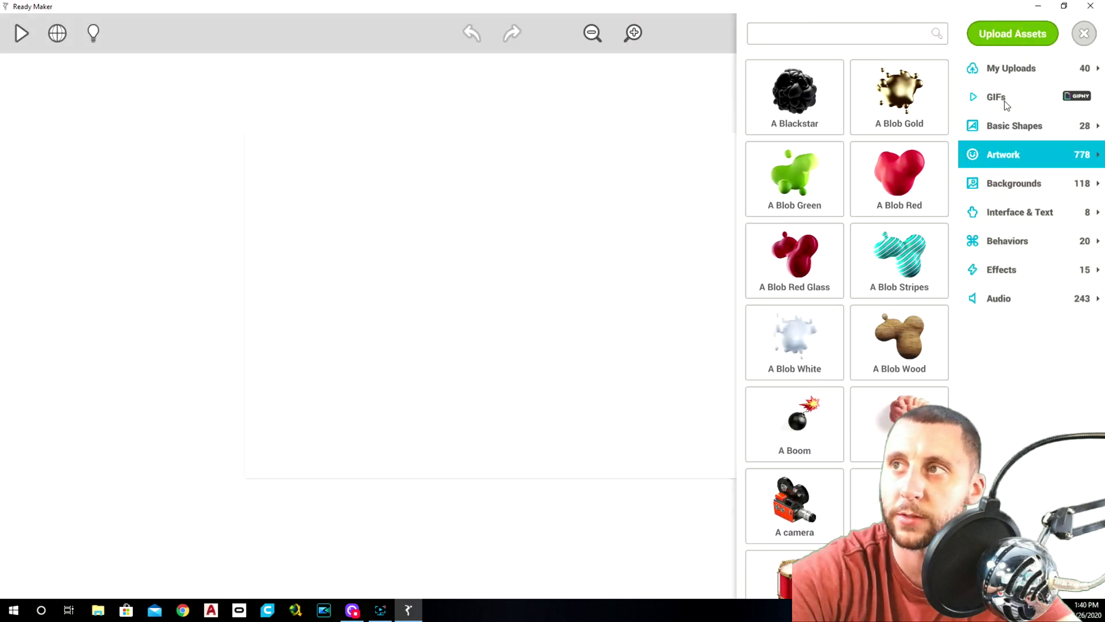
click(1017, 69)
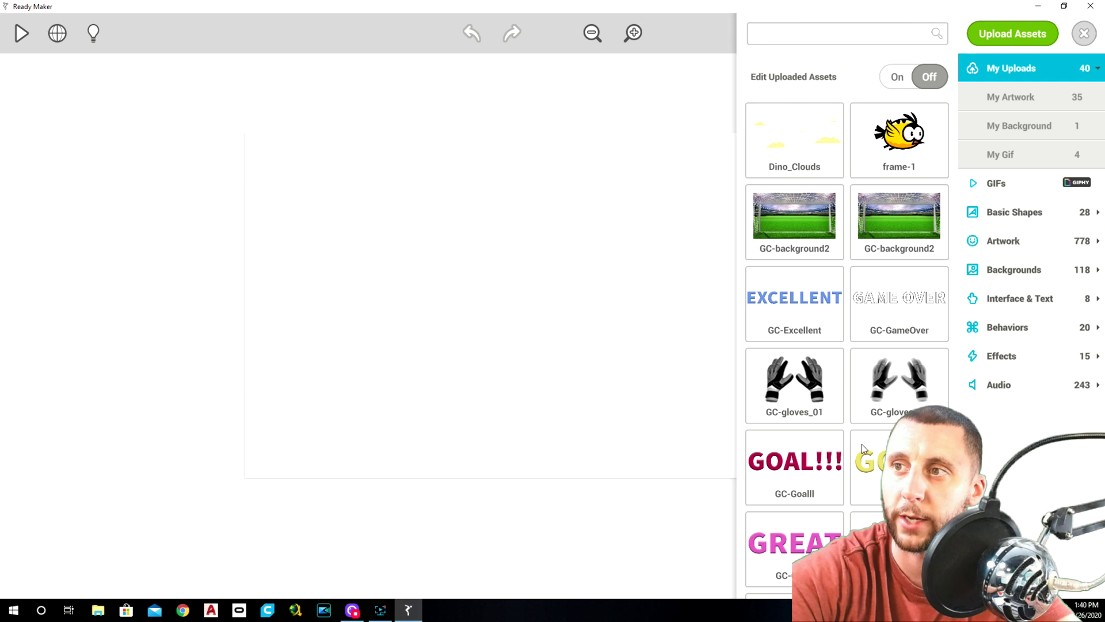
click(798, 37)
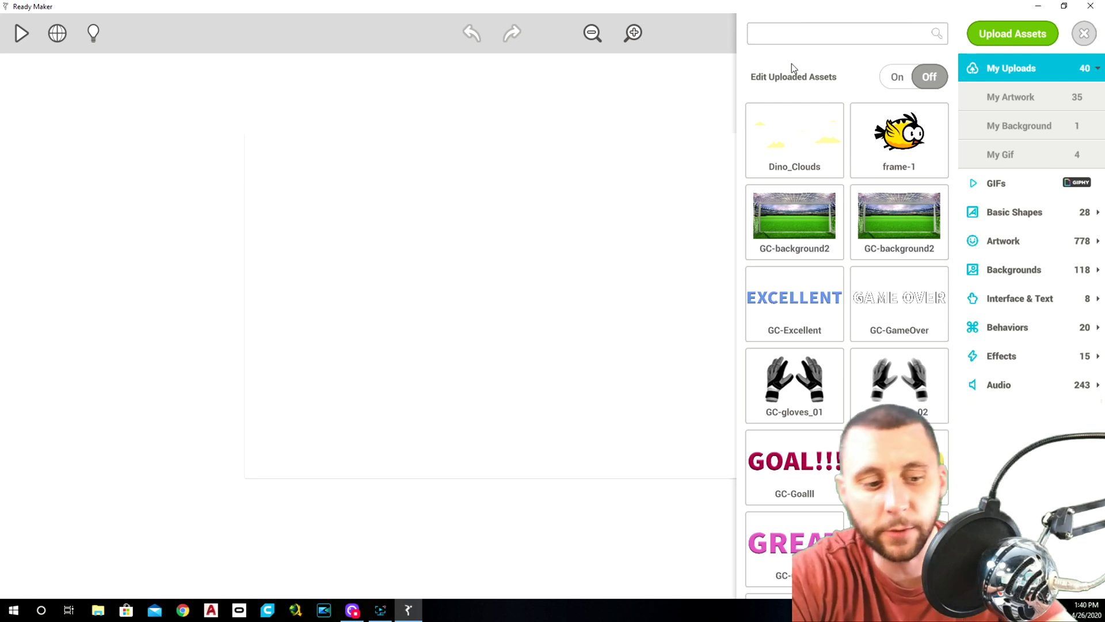
text(gc)
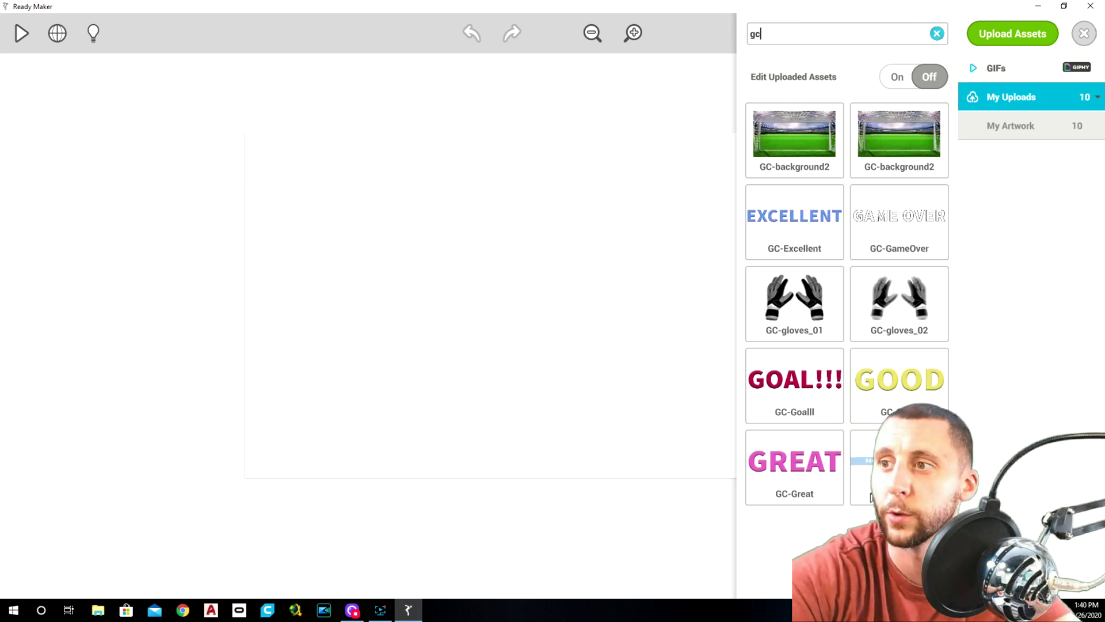
Search the uploaded assets for "untitled" to find the GIF assets.
double_click(802, 35)
text(u)
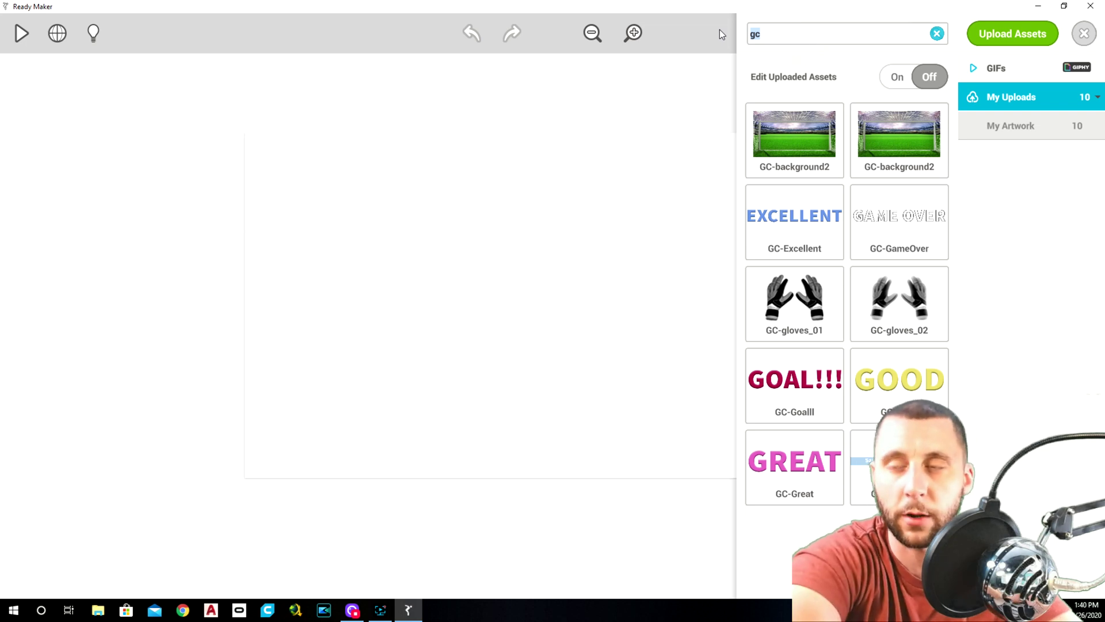
text(ntitled)
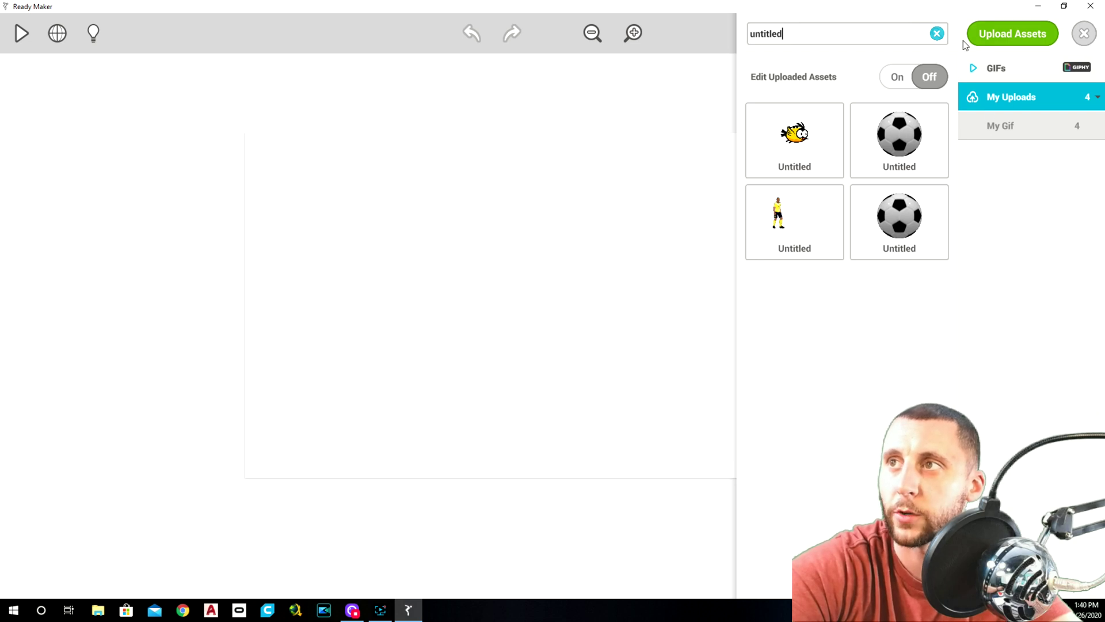
Search the uploaded assets for "gc" and place GC-background2 in the scene.
click(938, 34)
text(gc)
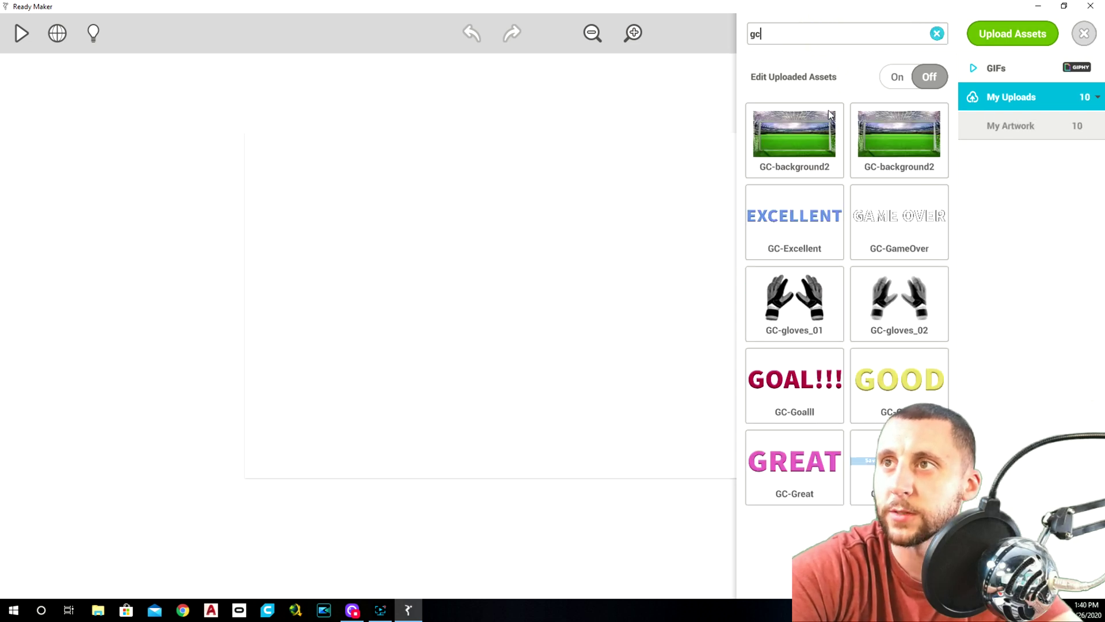
drag(802, 130, 613, 277)
click(1084, 34)
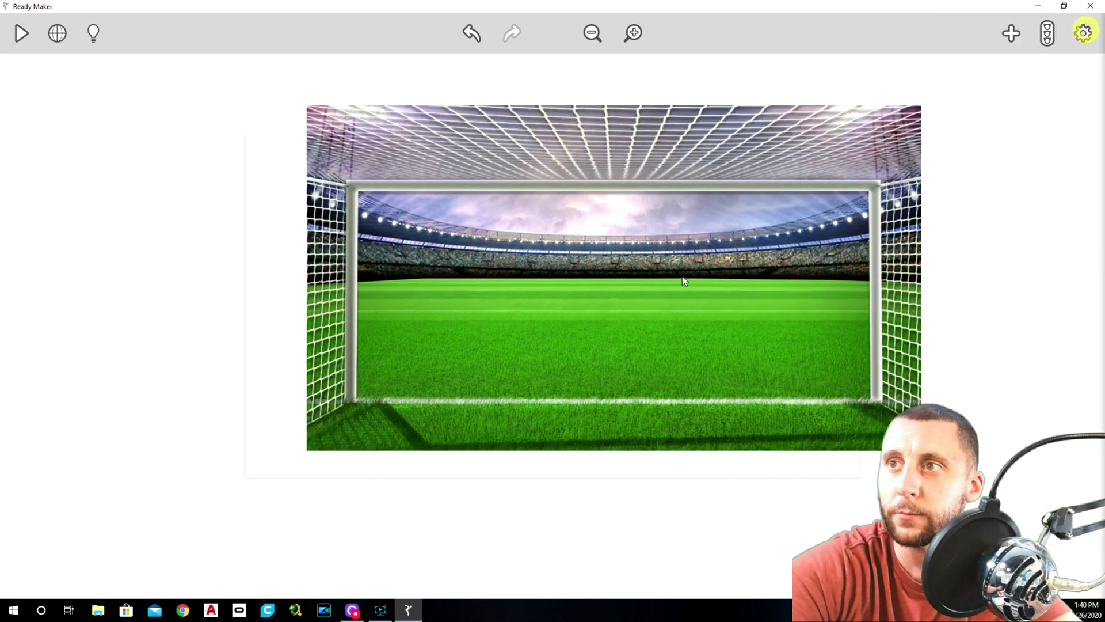
Position the GC-background2 image at X 0 and Y 0.
click(645, 280)
click(25, 35)
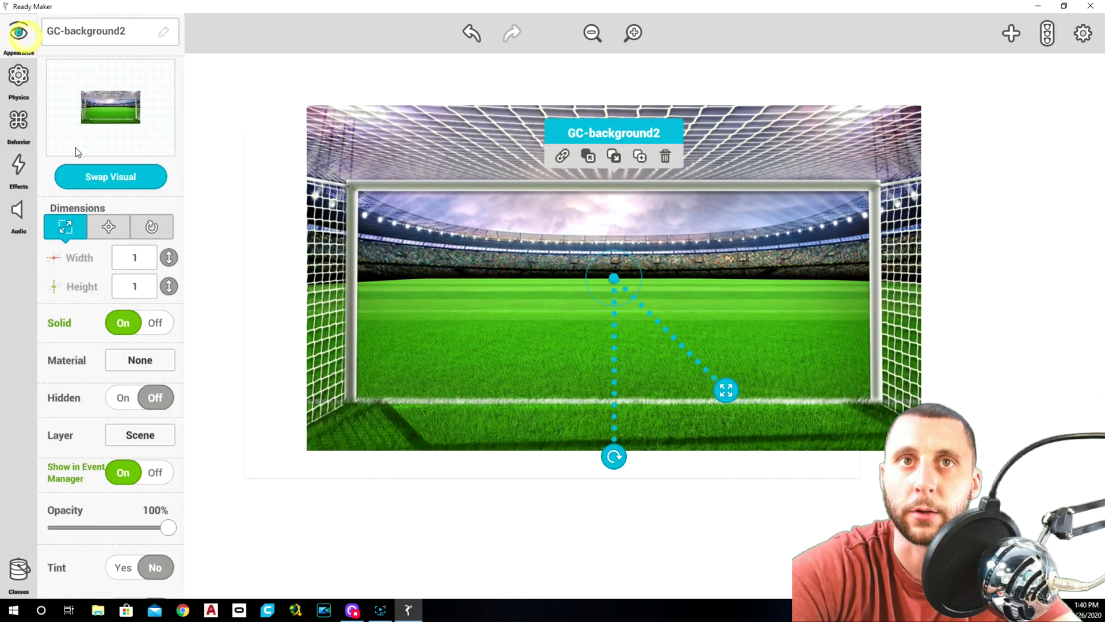
click(124, 227)
click(143, 261)
text(0)
key(Tab)
text(0)
Make the GC-background2 image non-solid and assign it to the Background layer.
click(154, 322)
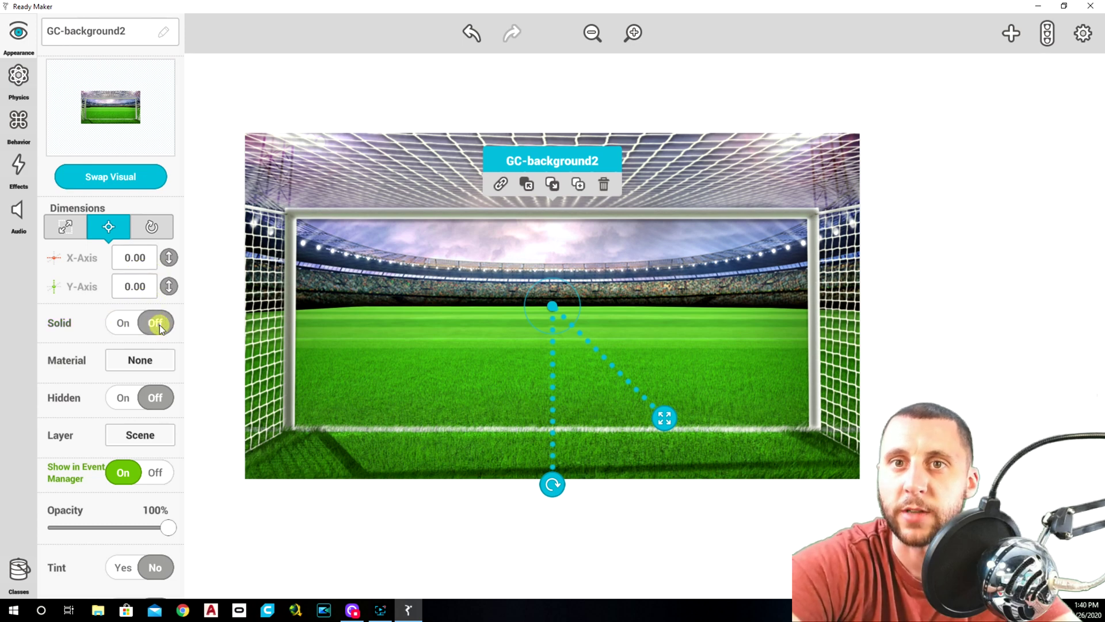
click(127, 439)
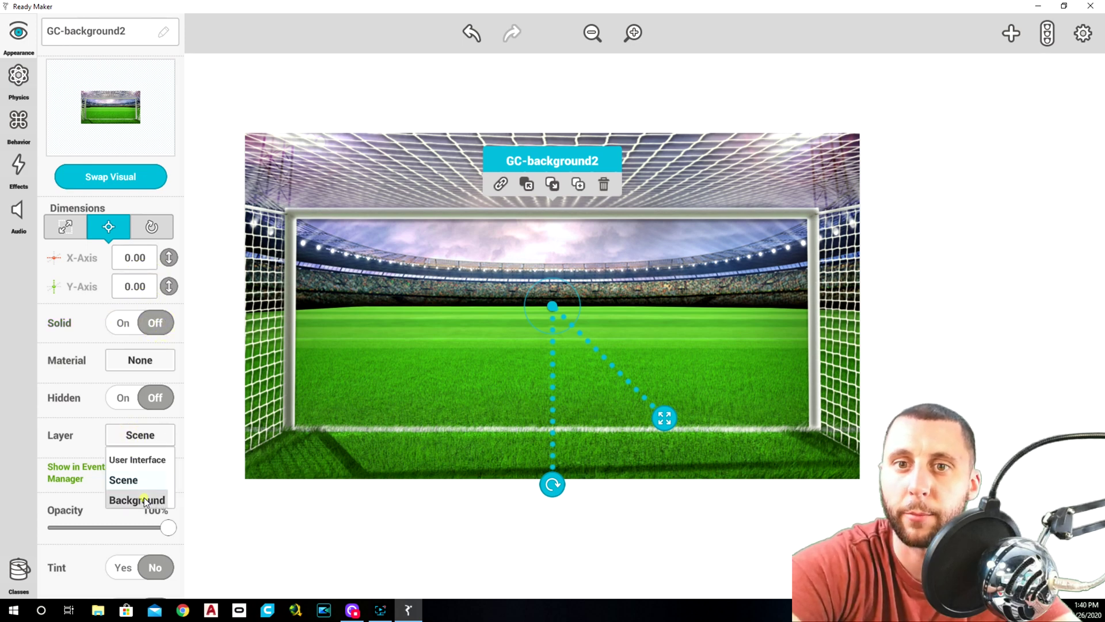
click(140, 499)
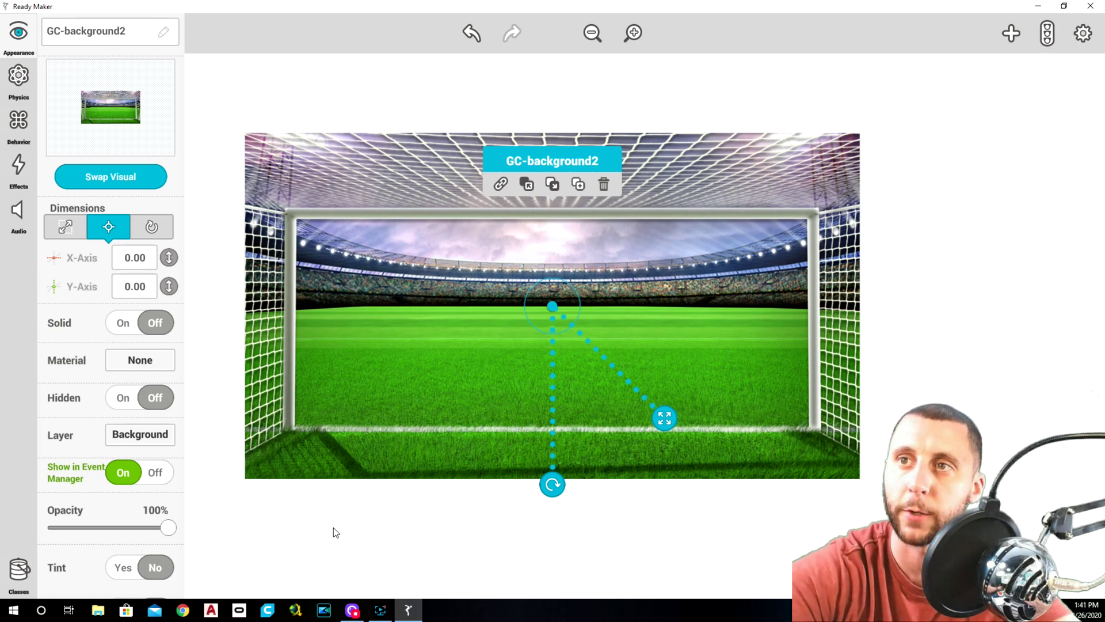
click(334, 528)
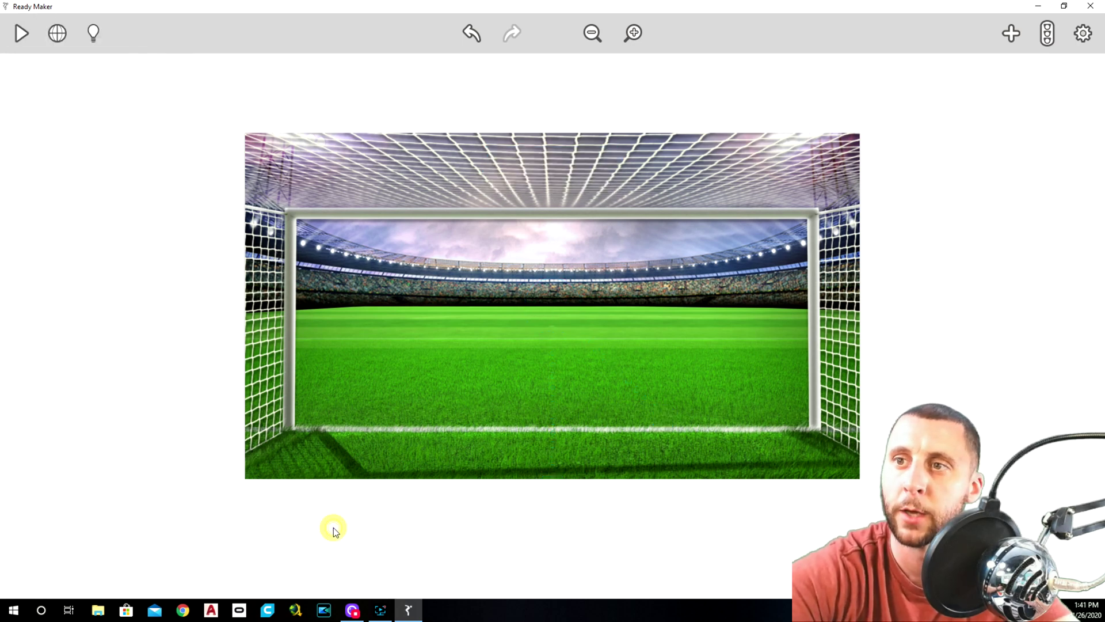
Search the uploaded assets for "untitled" and place the soccer player GIF just below the background image.
click(1012, 35)
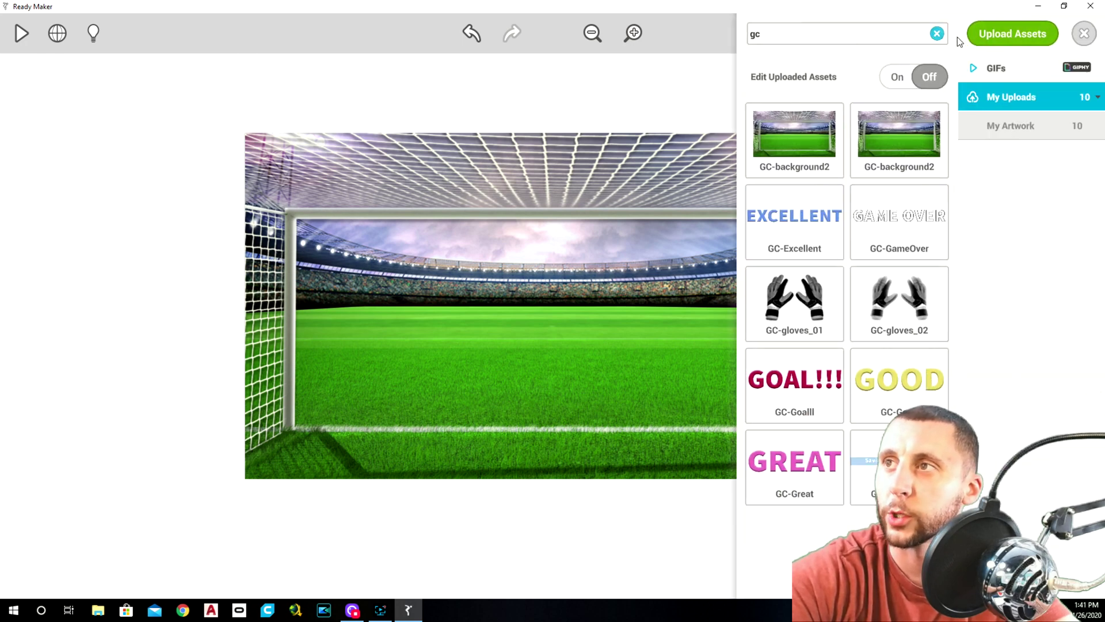
click(937, 34)
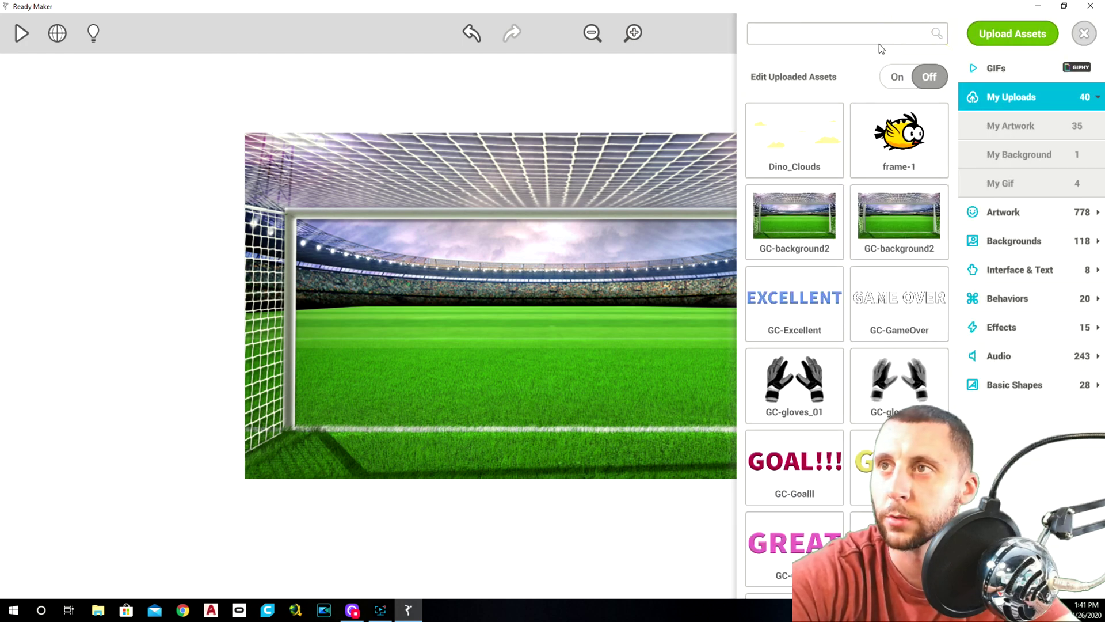
text(untilt)
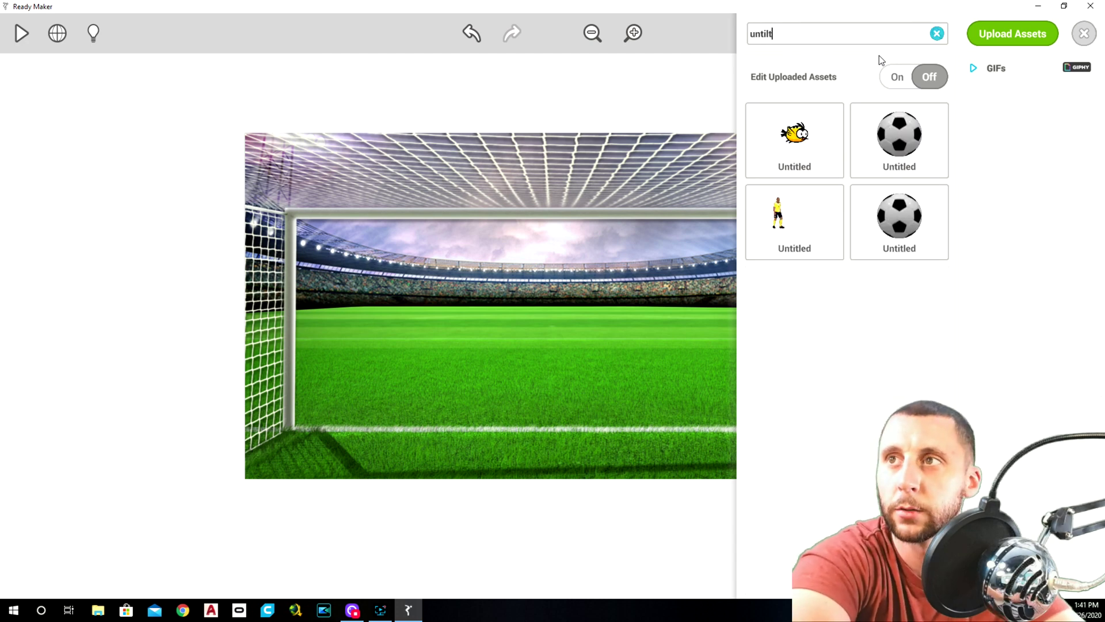
key(BackSpace)
key(BackSpace)
text(tled)
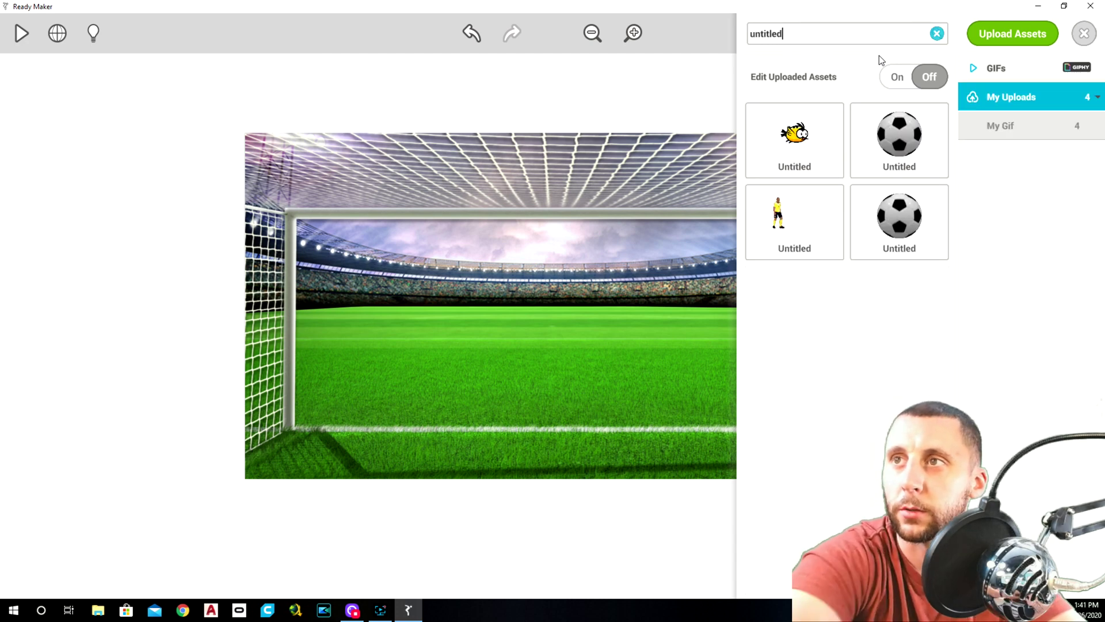
drag(794, 222, 565, 567)
Set the soccer player GIF's width and height to 1.15 and make it non-solid.
click(545, 556)
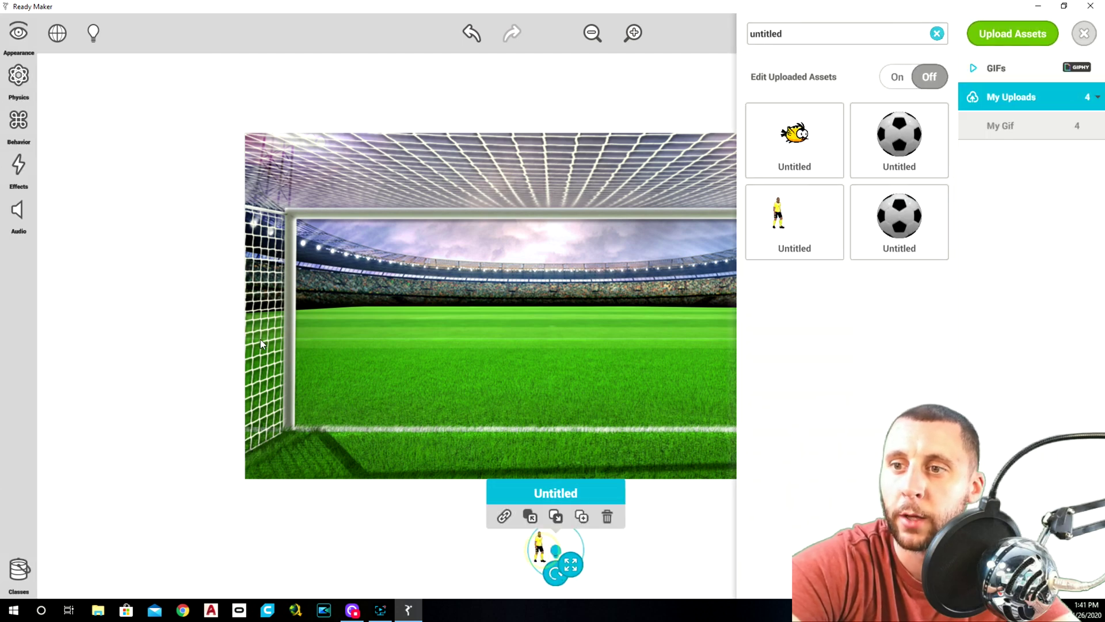
click(17, 35)
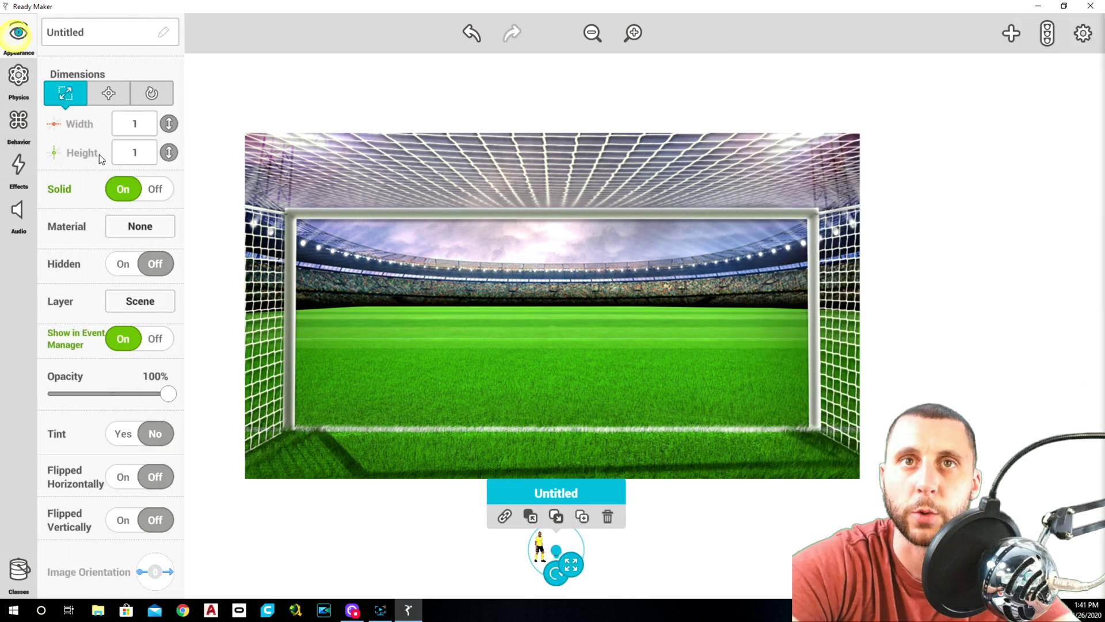
click(137, 127)
text(15)
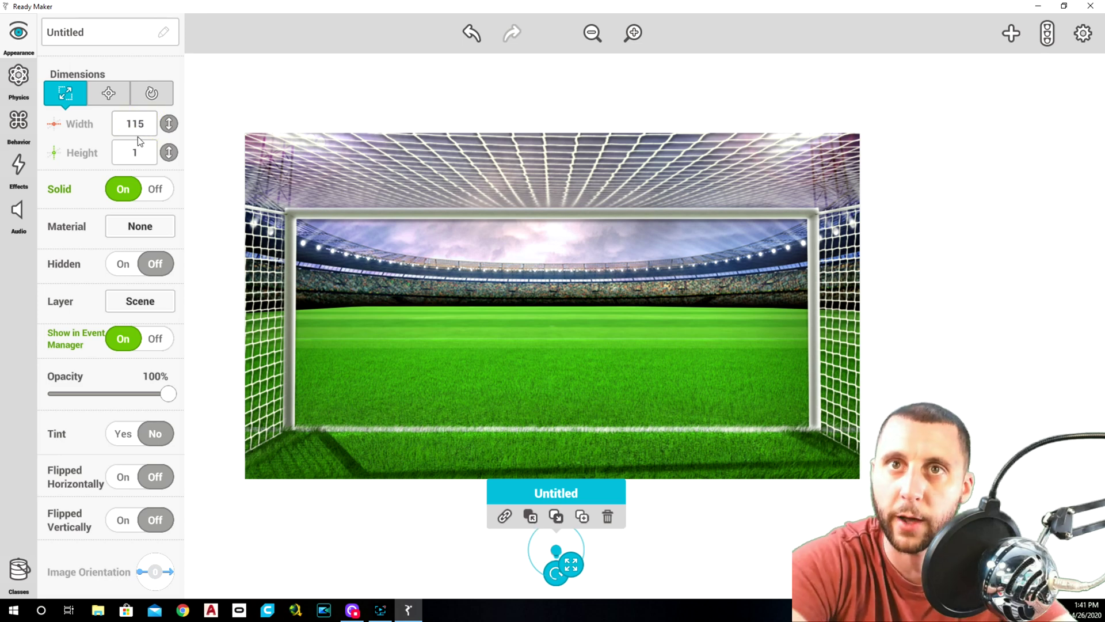
key(BackSpace)
key(BackSpace)
text(.15)
click(147, 164)
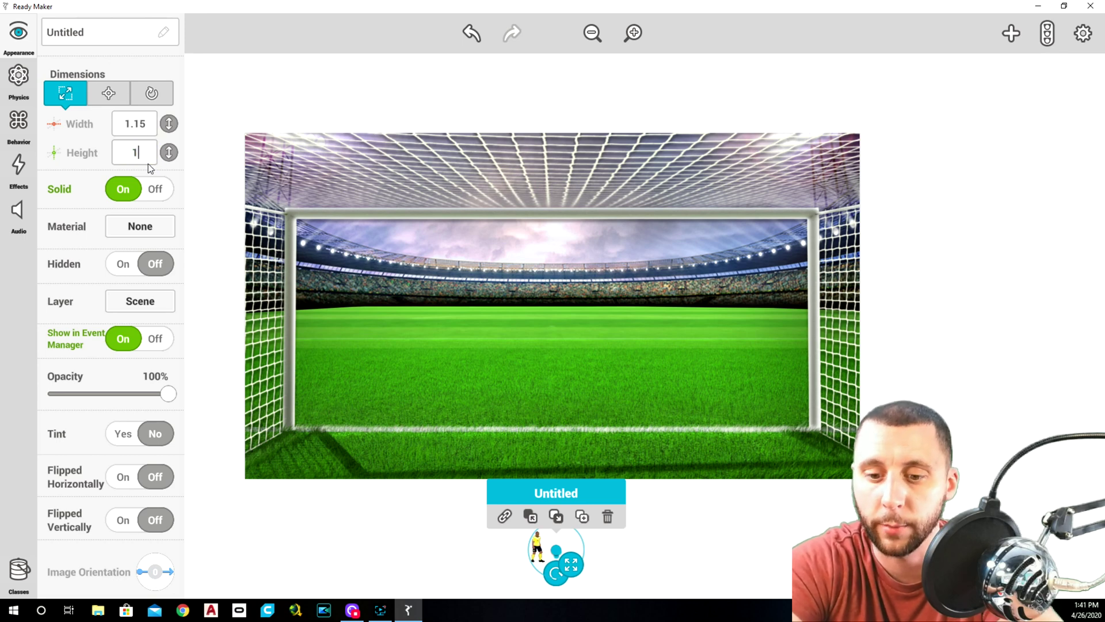
text(.15)
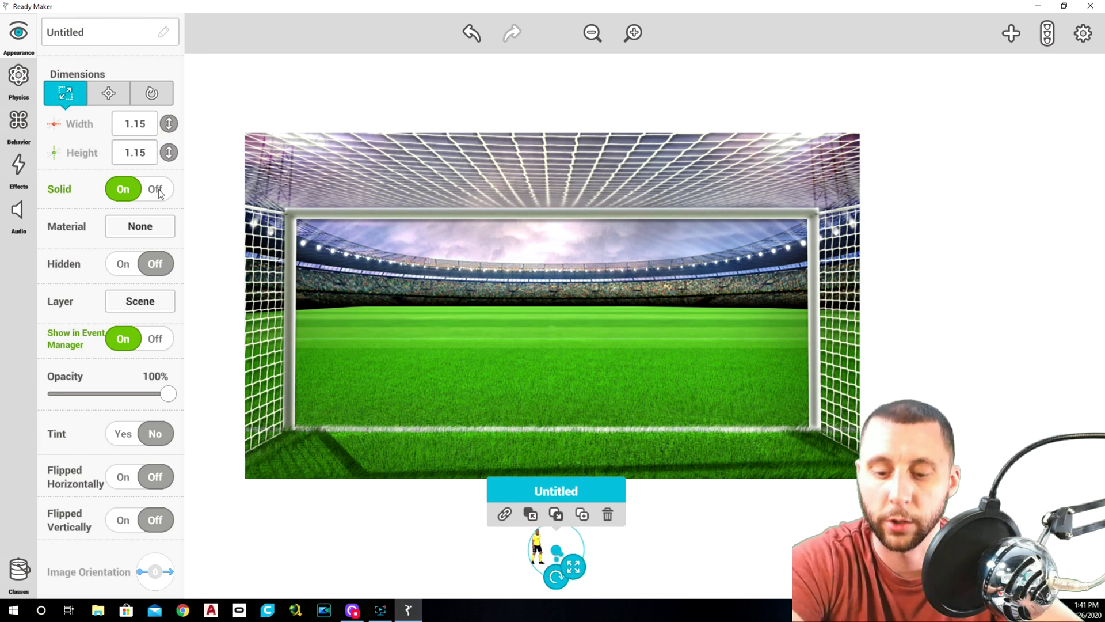
click(157, 189)
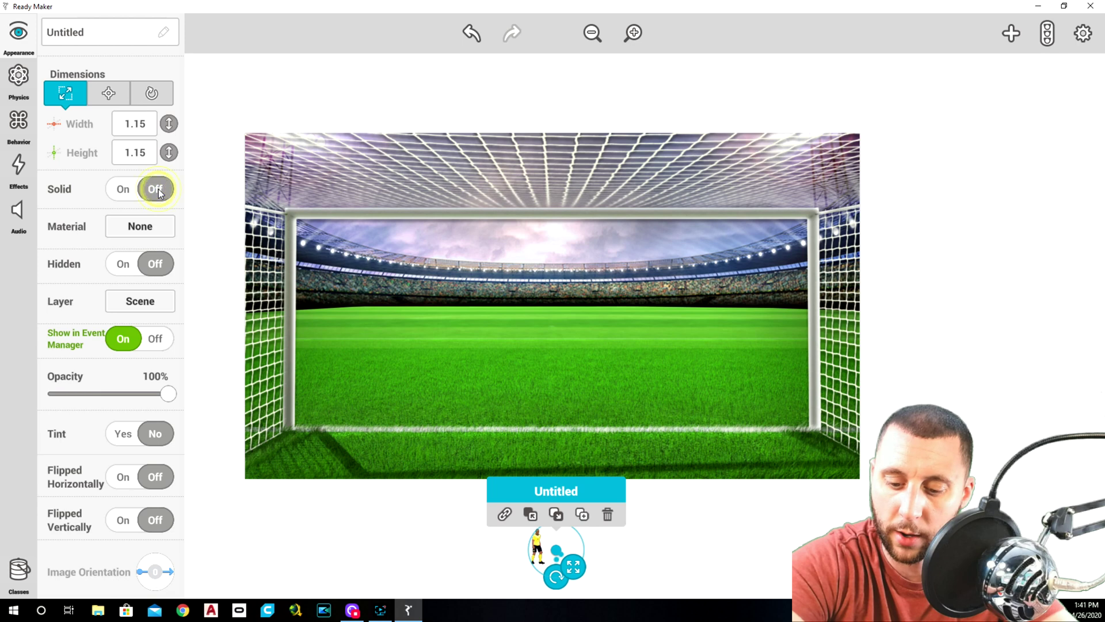
Position the soccer player GIF at X -0.18 and Y -0.01.
click(109, 93)
click(137, 130)
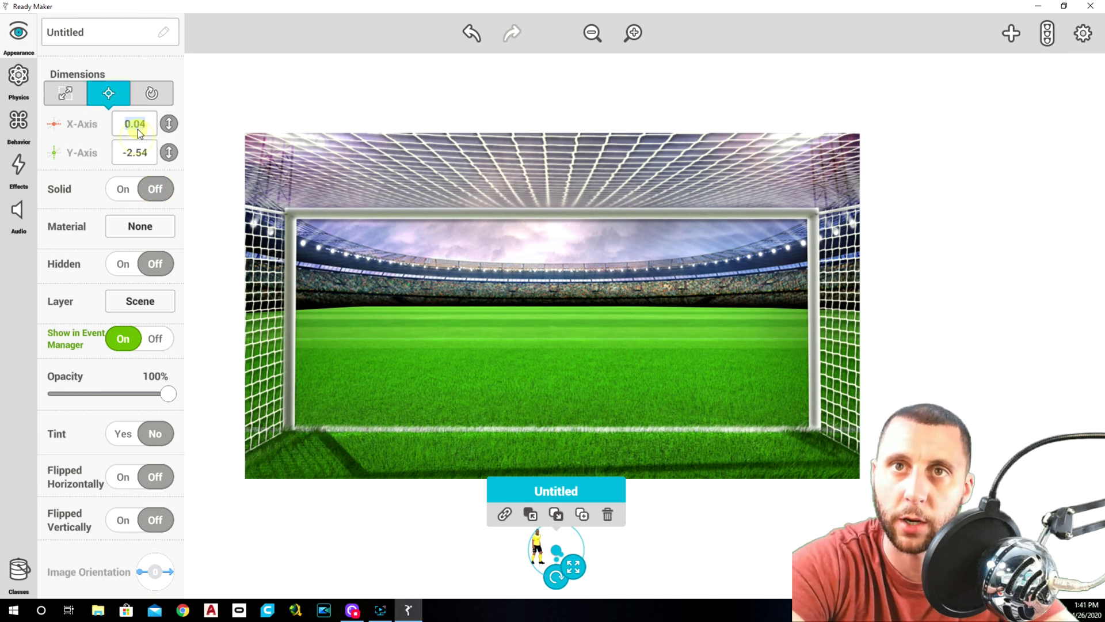
text(0.18)
click(128, 126)
text(-)
click(137, 152)
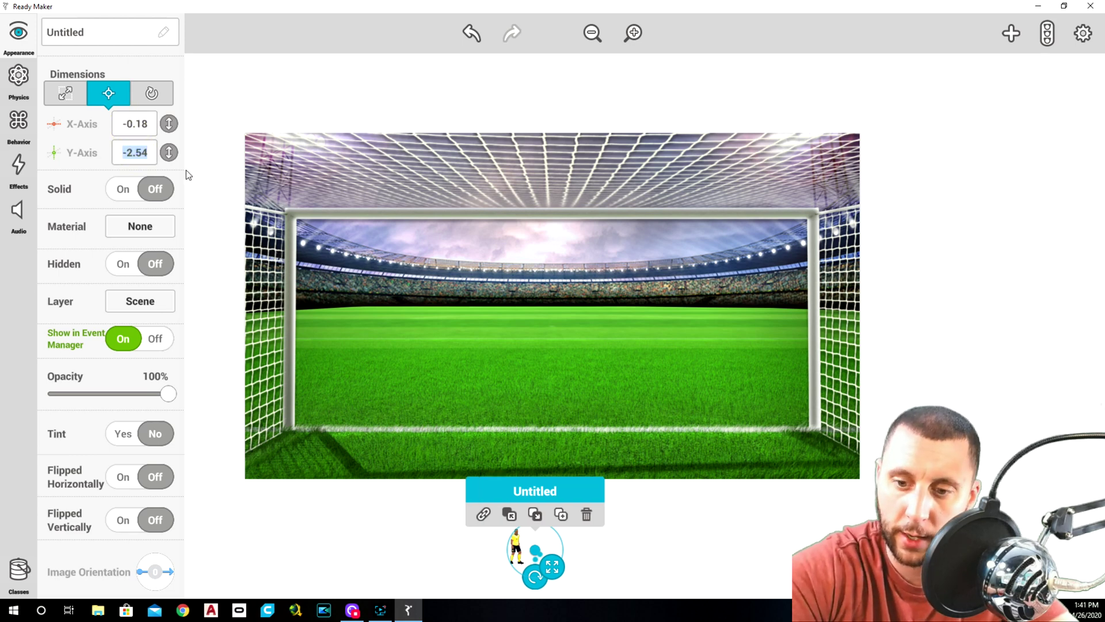
text(0.01)
click(127, 153)
text(-)
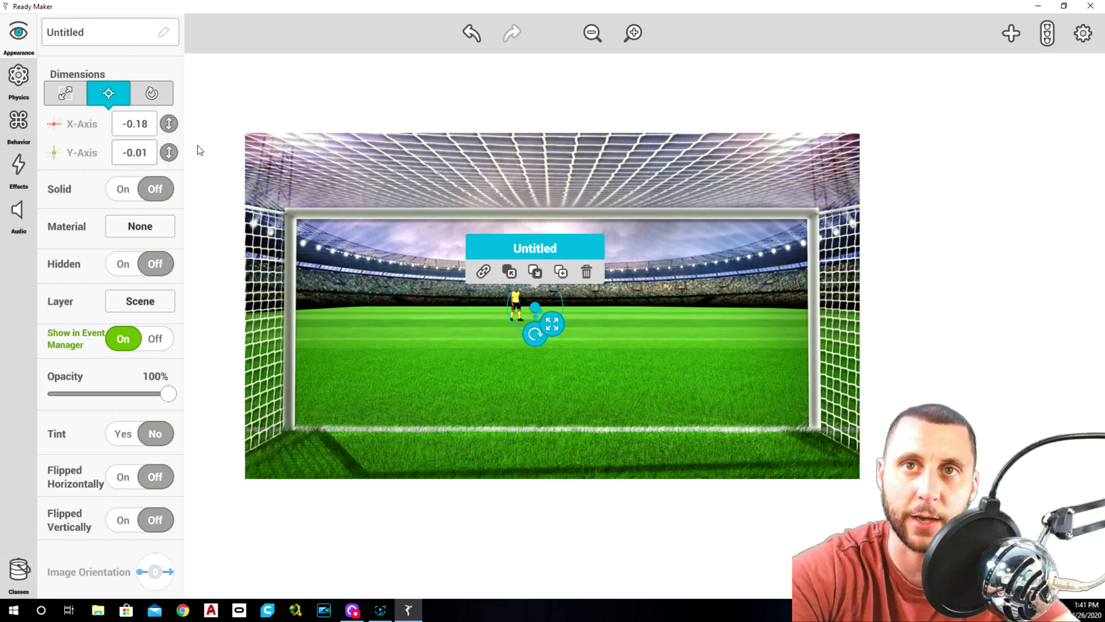
Review the player's size, position and GIF behavior settings, and preview the kick animation in play mode.
click(74, 93)
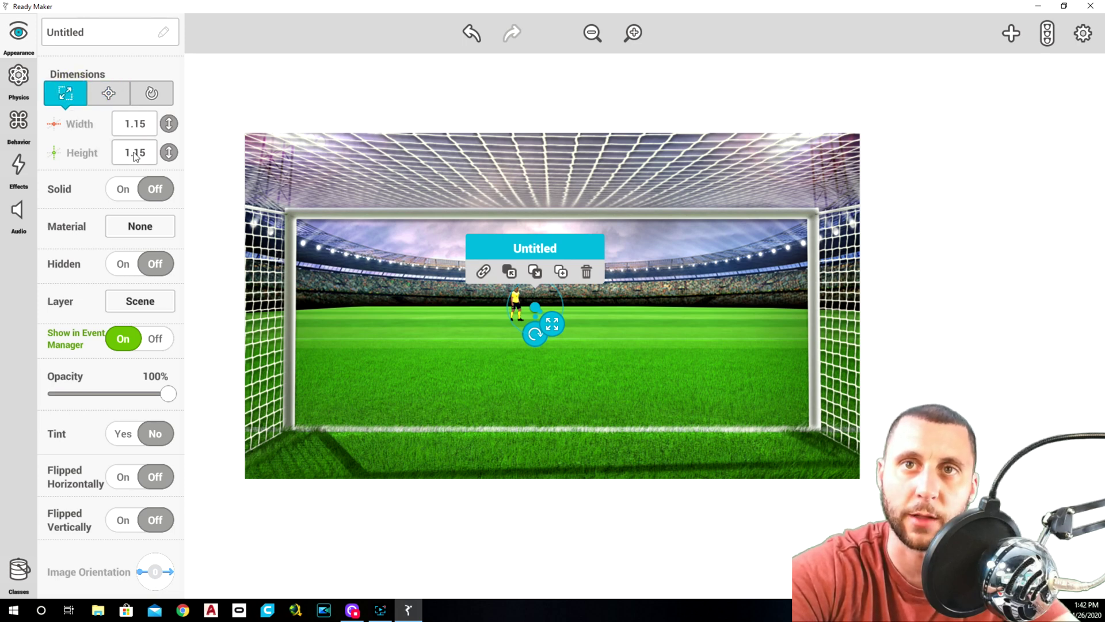
click(111, 94)
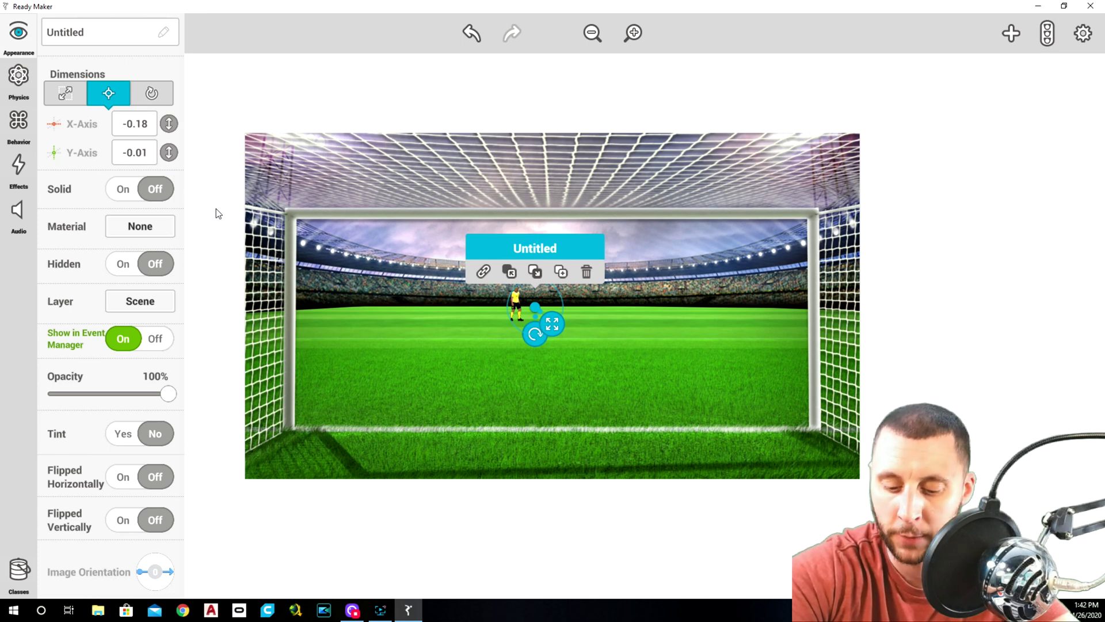
click(23, 122)
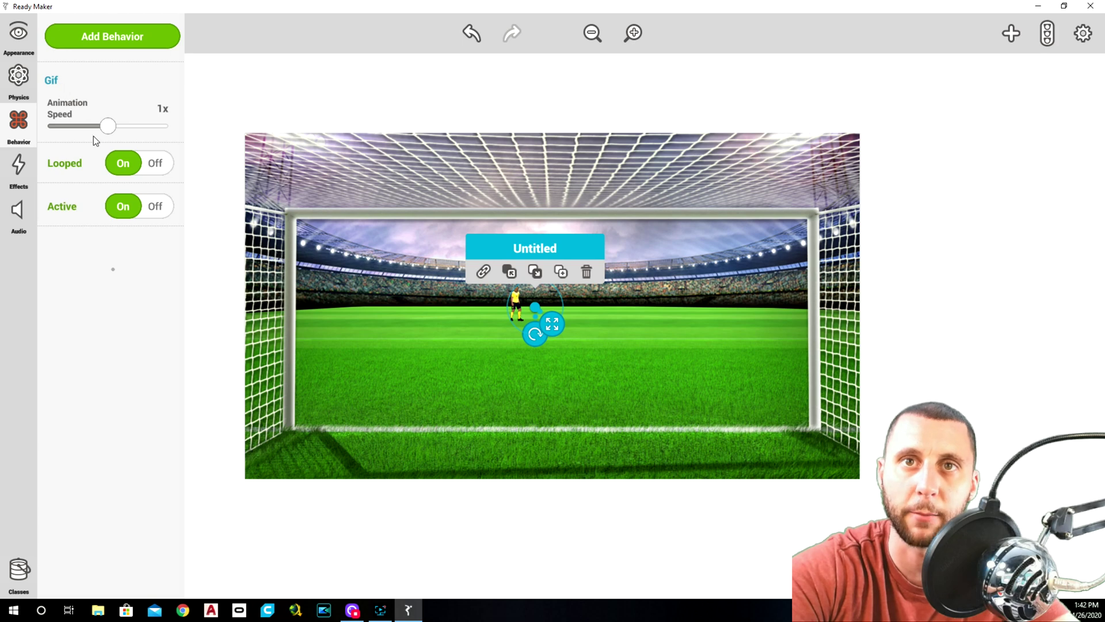
click(233, 298)
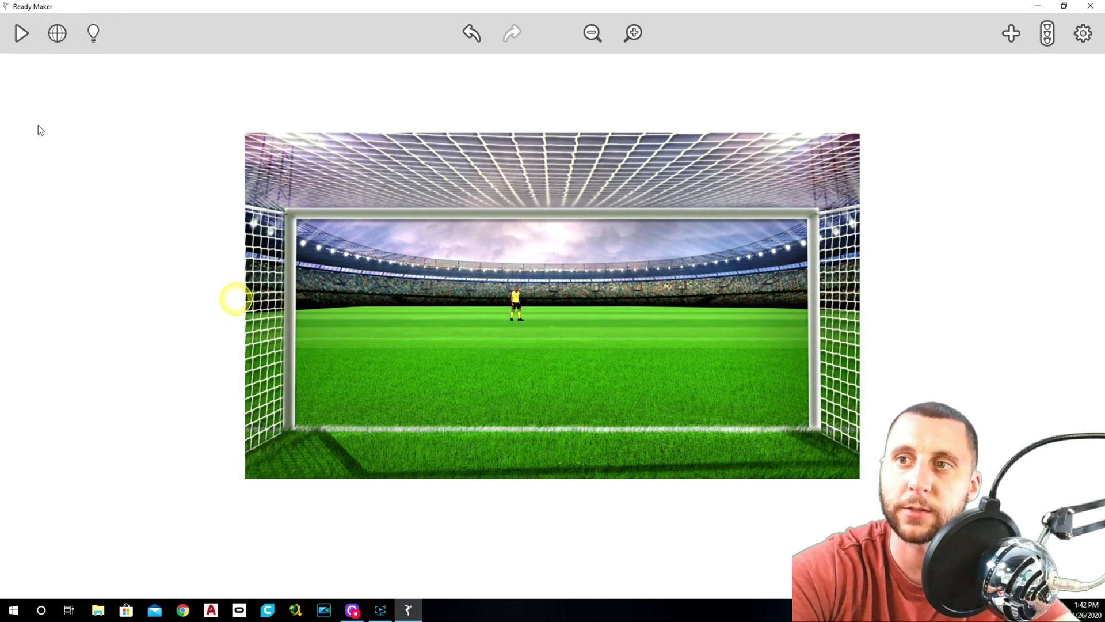
click(22, 33)
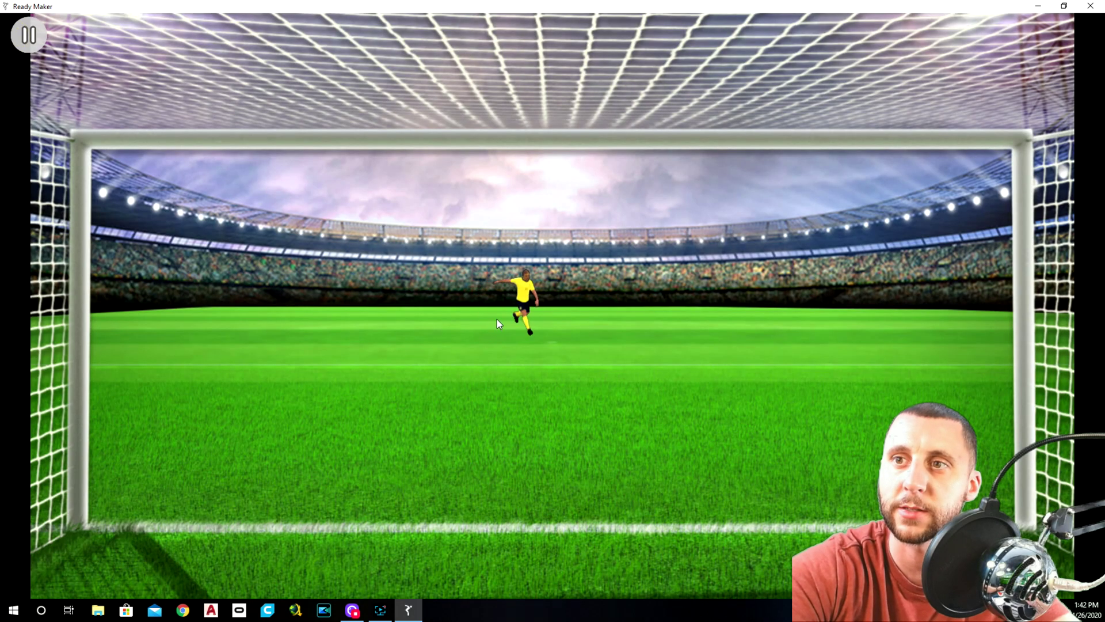
click(26, 35)
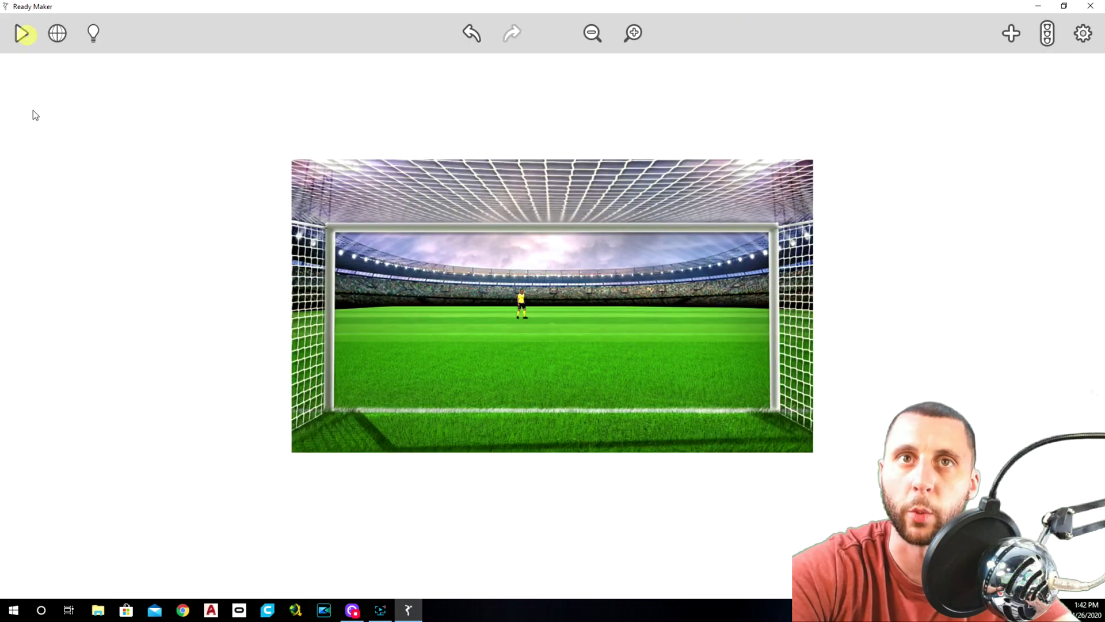
Turn off Looped and Active in the player's Gif behavior, and preview the game.
click(527, 309)
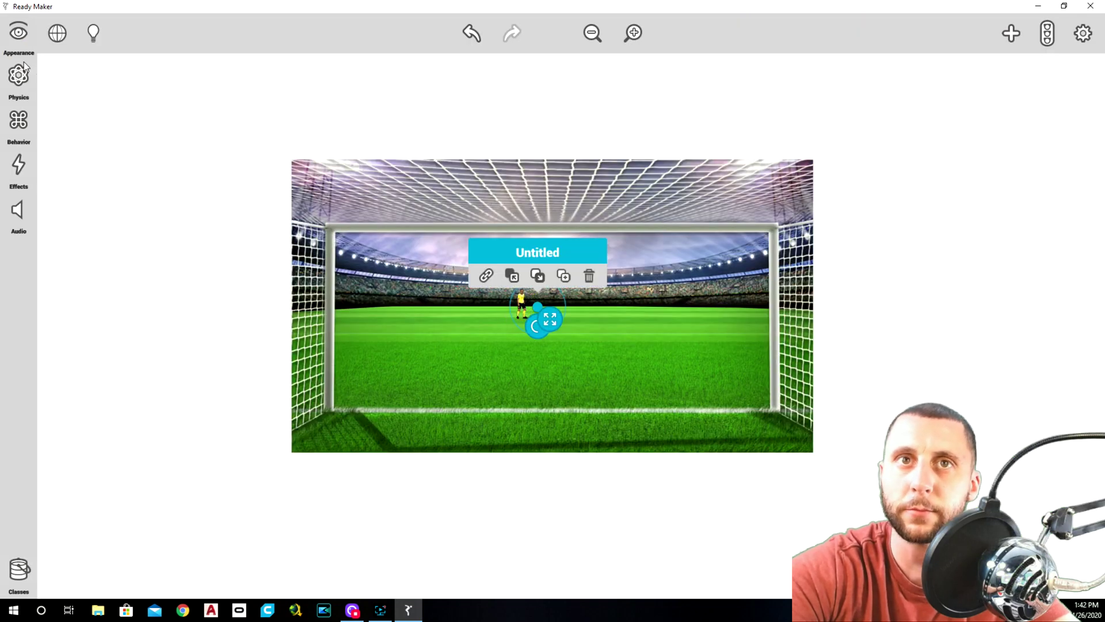
click(17, 125)
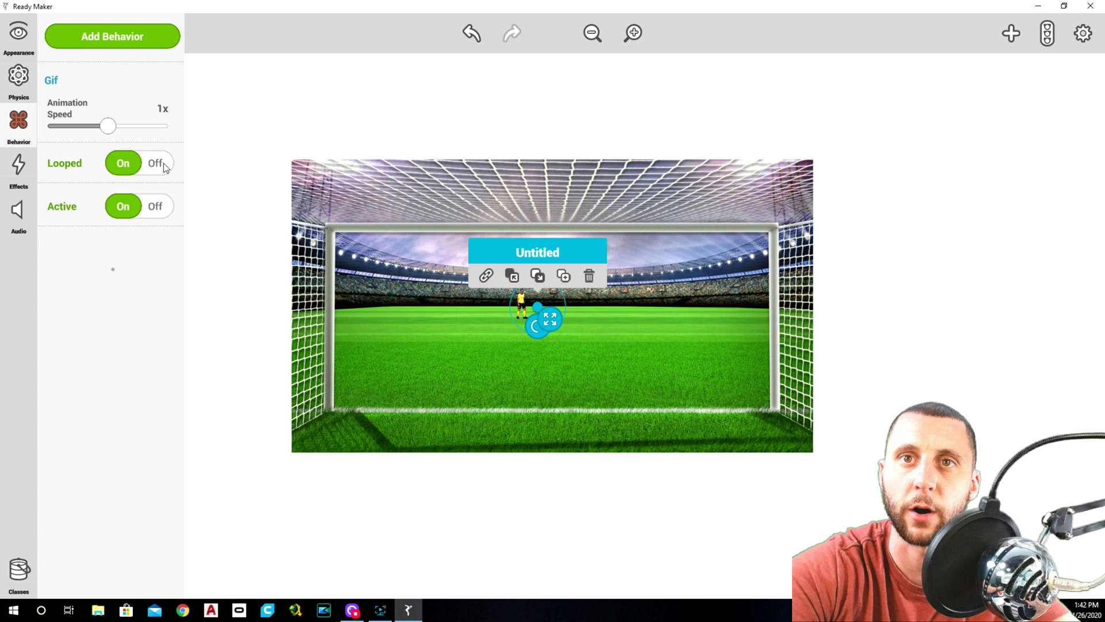
click(163, 164)
click(161, 207)
click(217, 247)
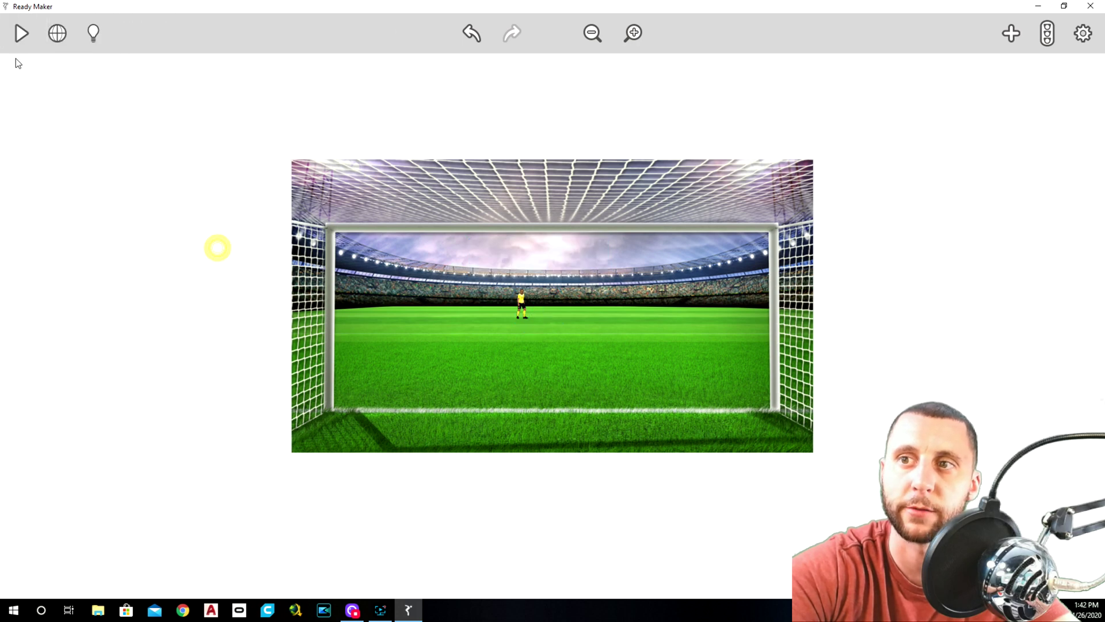
click(22, 32)
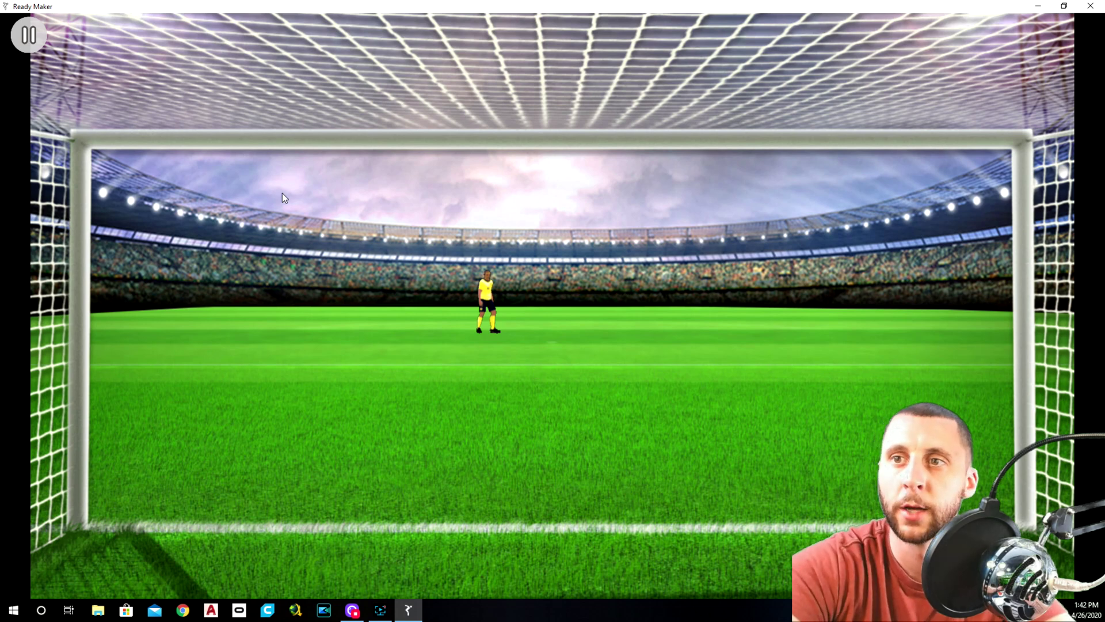
click(29, 35)
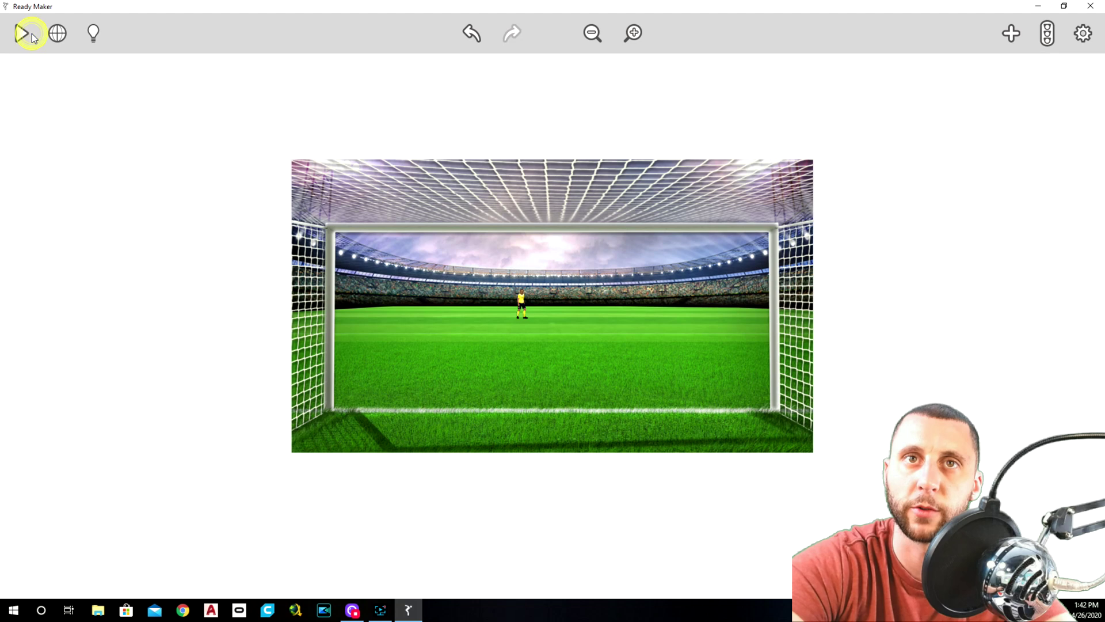
Place the first soccer ball GIF from the uploads just below the background image and select it.
click(1014, 37)
drag(916, 150, 537, 513)
click(524, 514)
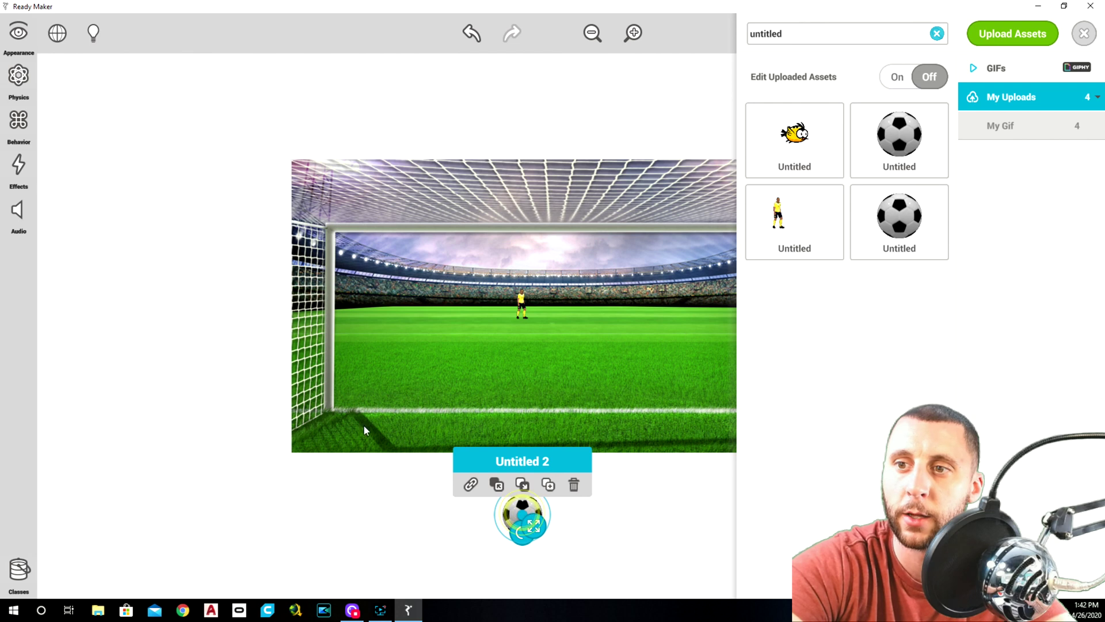
Set the soccer ball's width and height to 0.1.
click(19, 55)
click(141, 123)
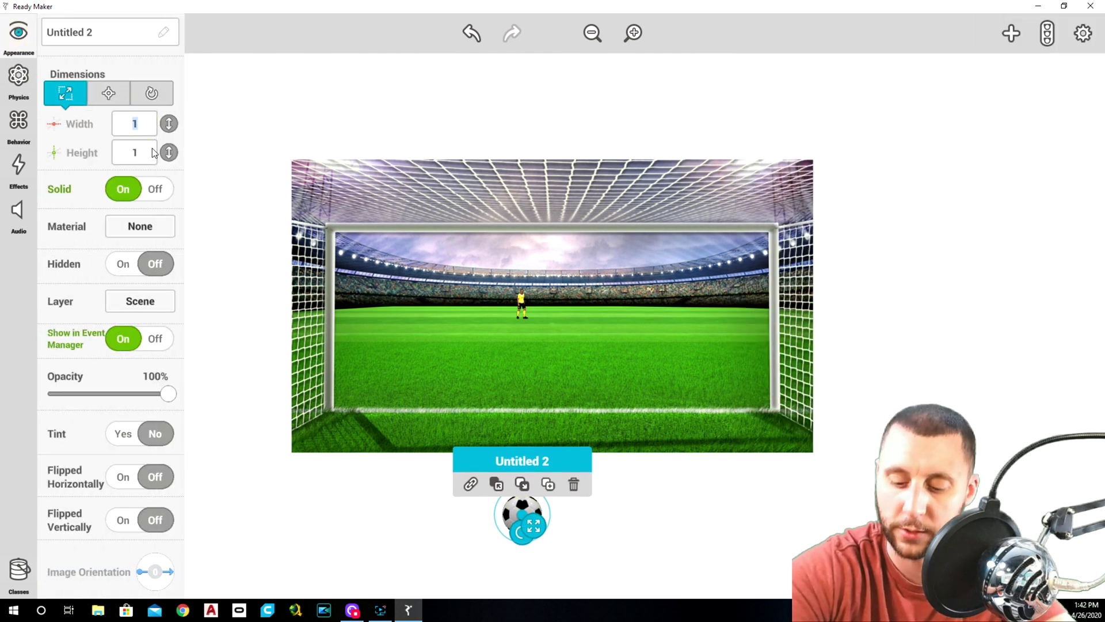
key(BackSpace)
text(1)
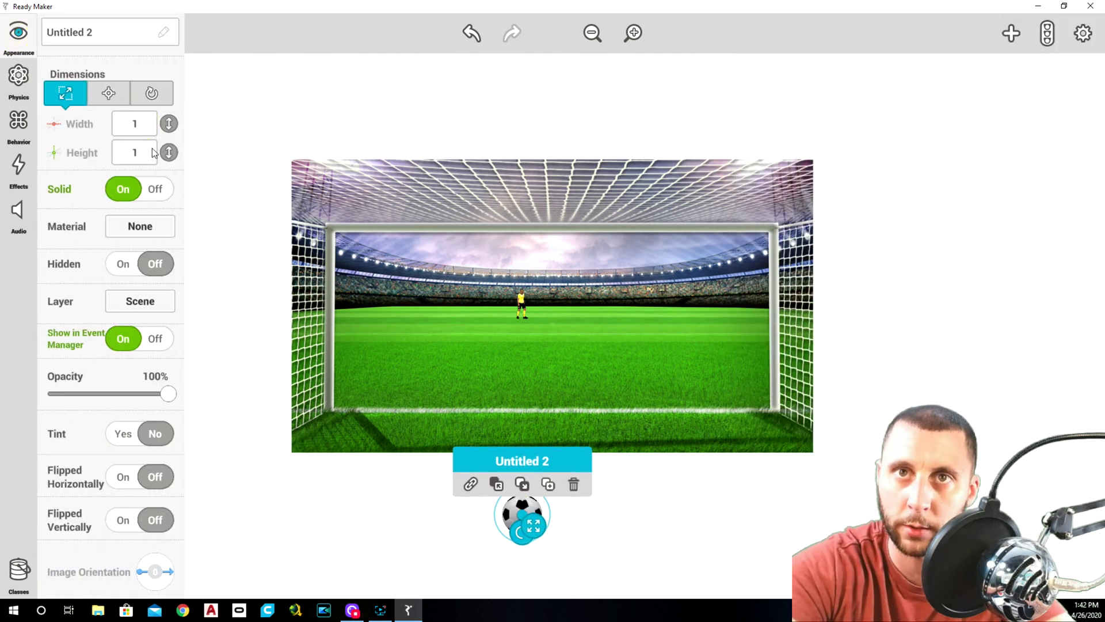
click(133, 127)
text(0.1)
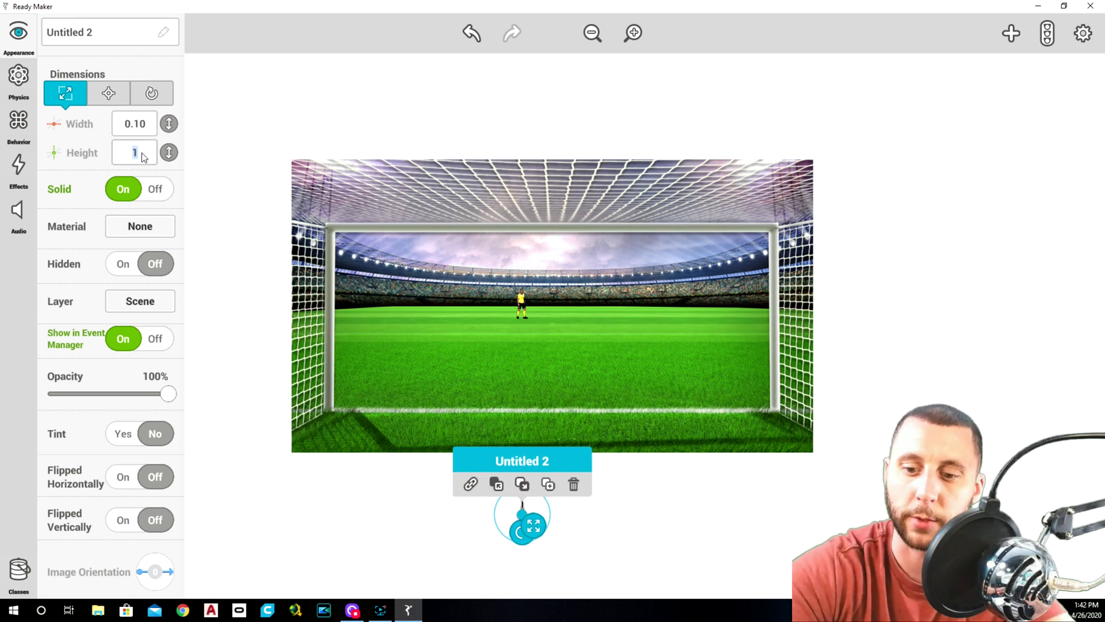
text(0.1)
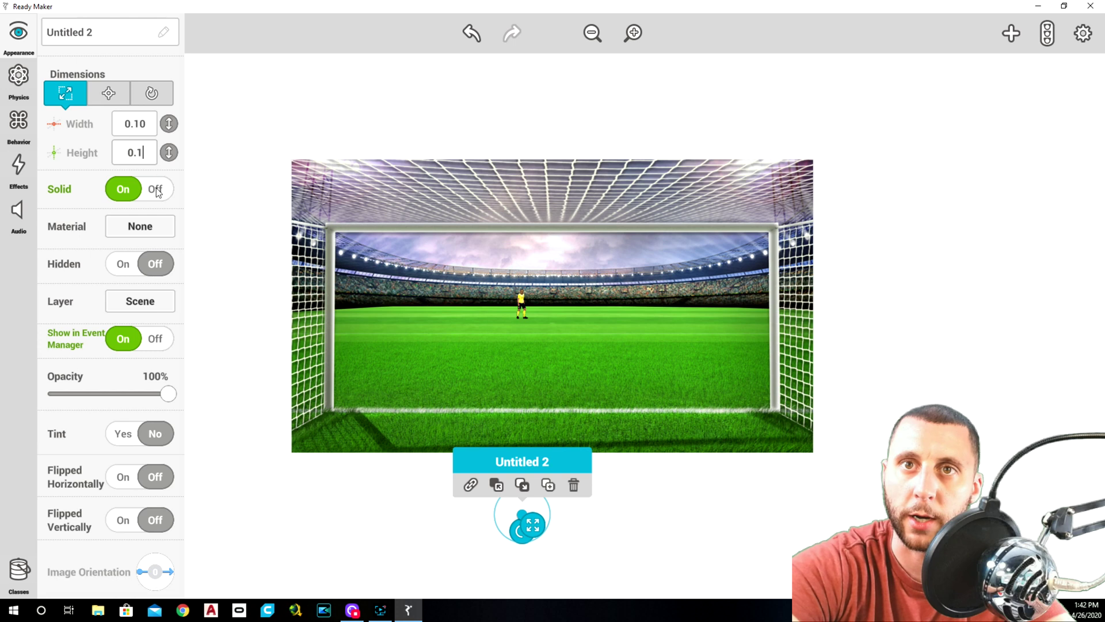
Position the soccer ball at X -0.02 and Y -0.18, beside the player's feet.
click(108, 93)
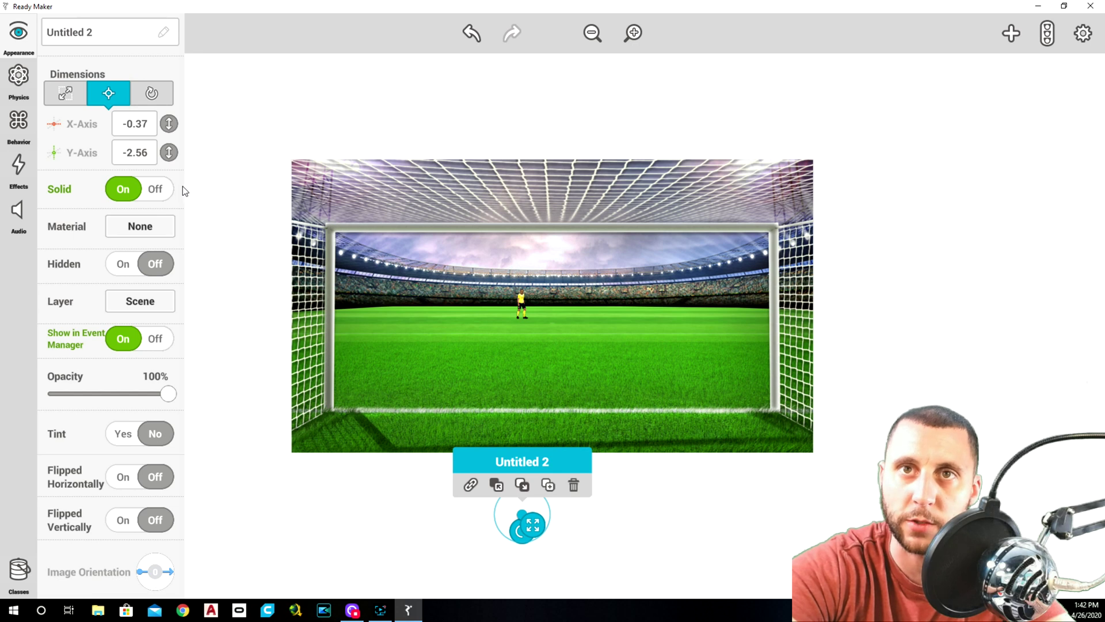
click(141, 124)
click(148, 124)
key(BackSpace)
key(BackSpace)
key(BackSpace)
key(BackSpace)
key(BackSpace)
text(0.02)
click(128, 126)
text(-)
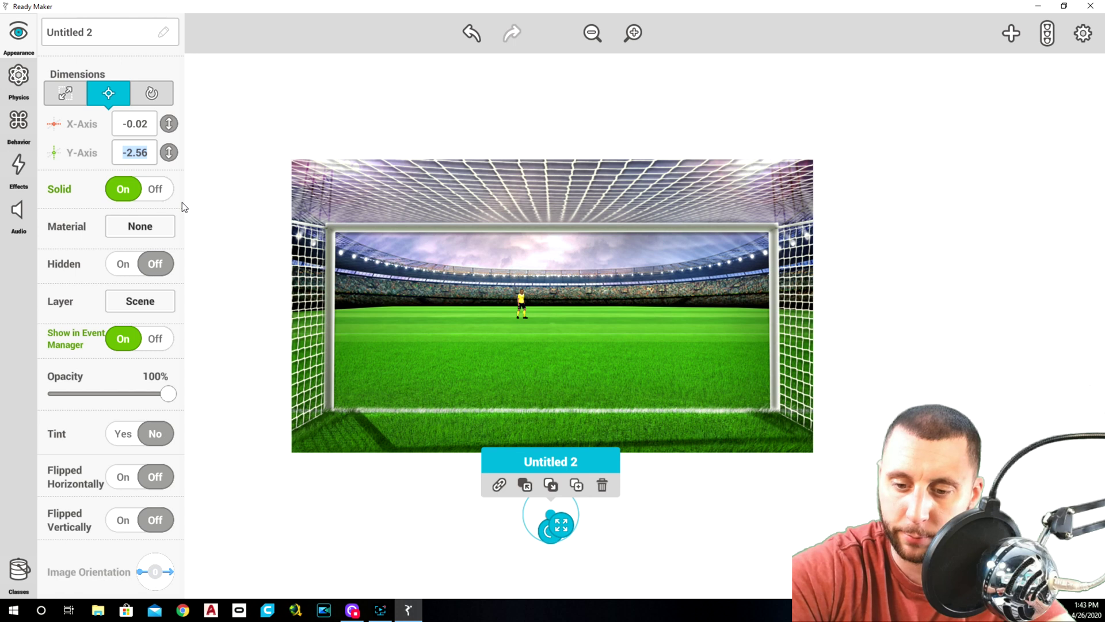
text(0.18)
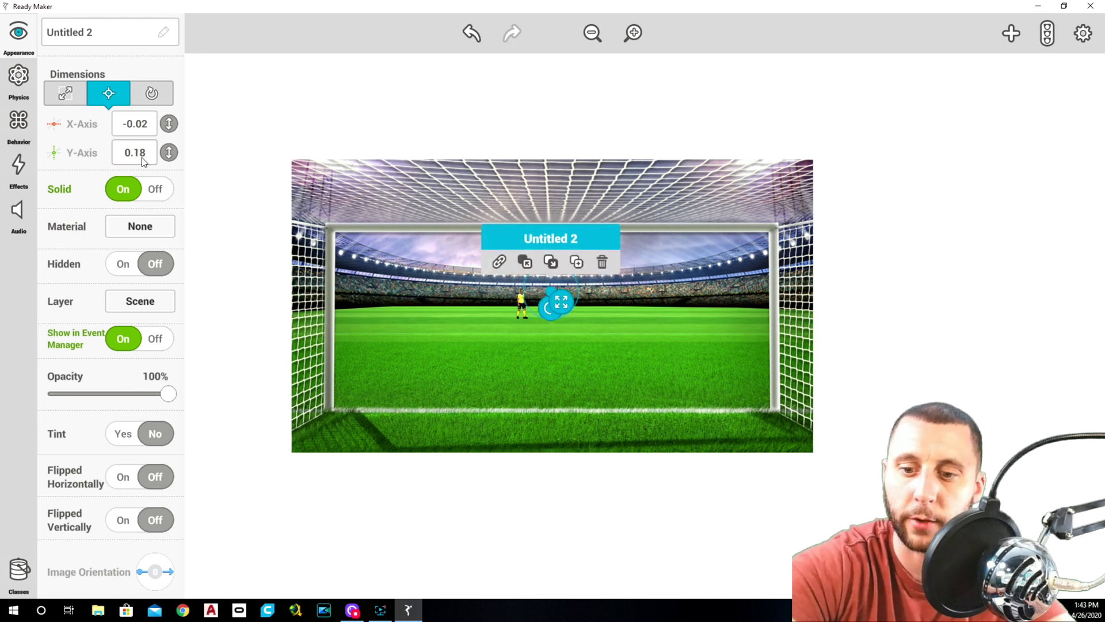
text(-)
click(243, 271)
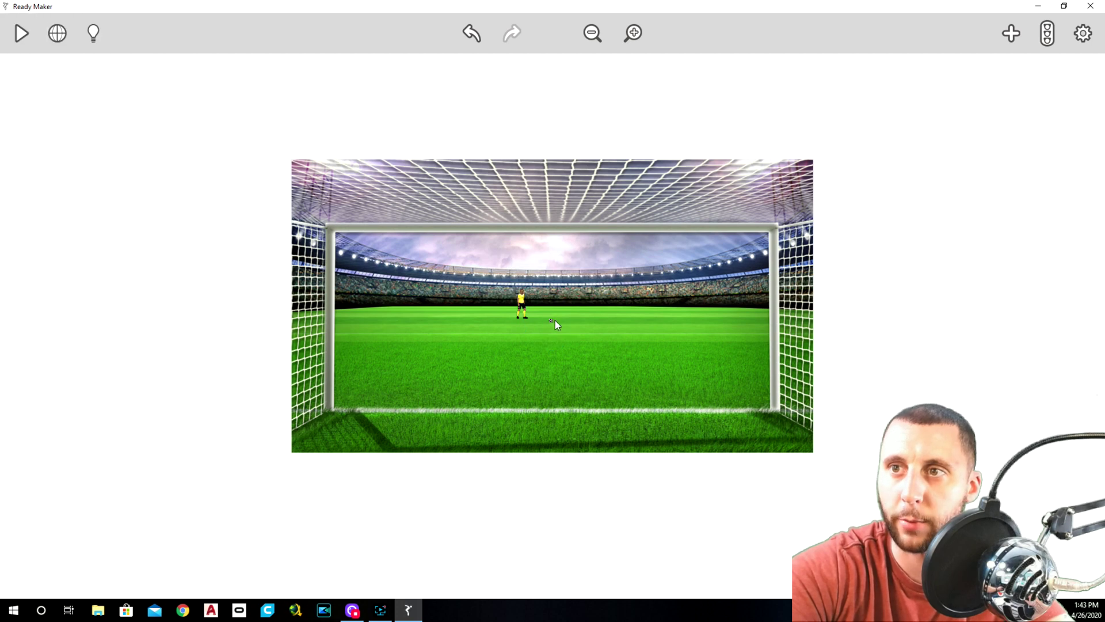
Preview the game in play mode and review the Gif behavior settings of the Untitled GIF.
click(20, 32)
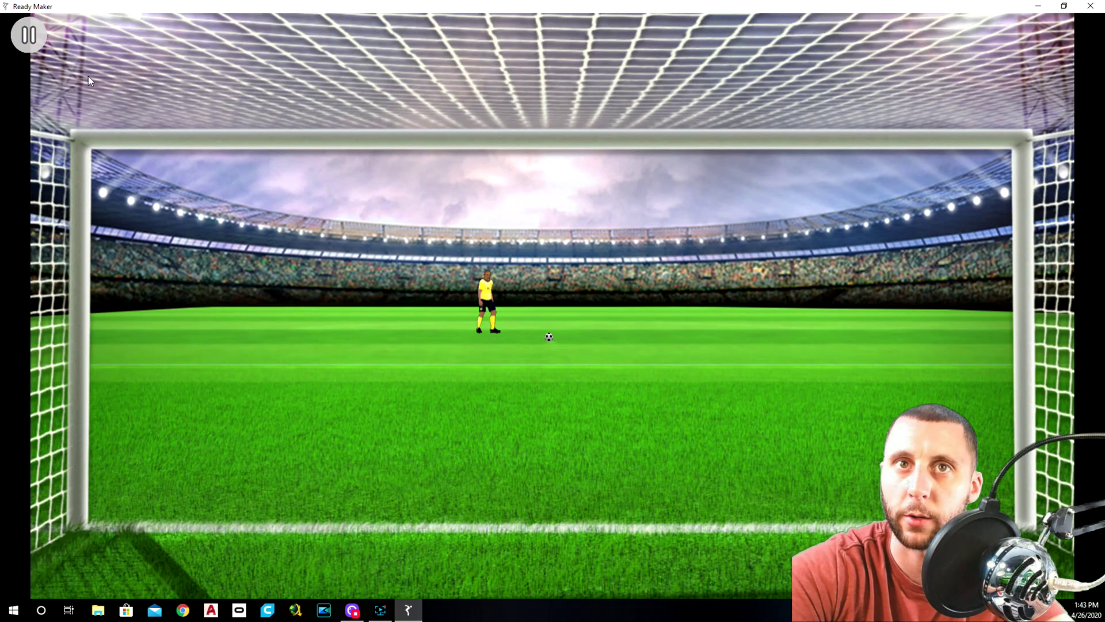
click(30, 36)
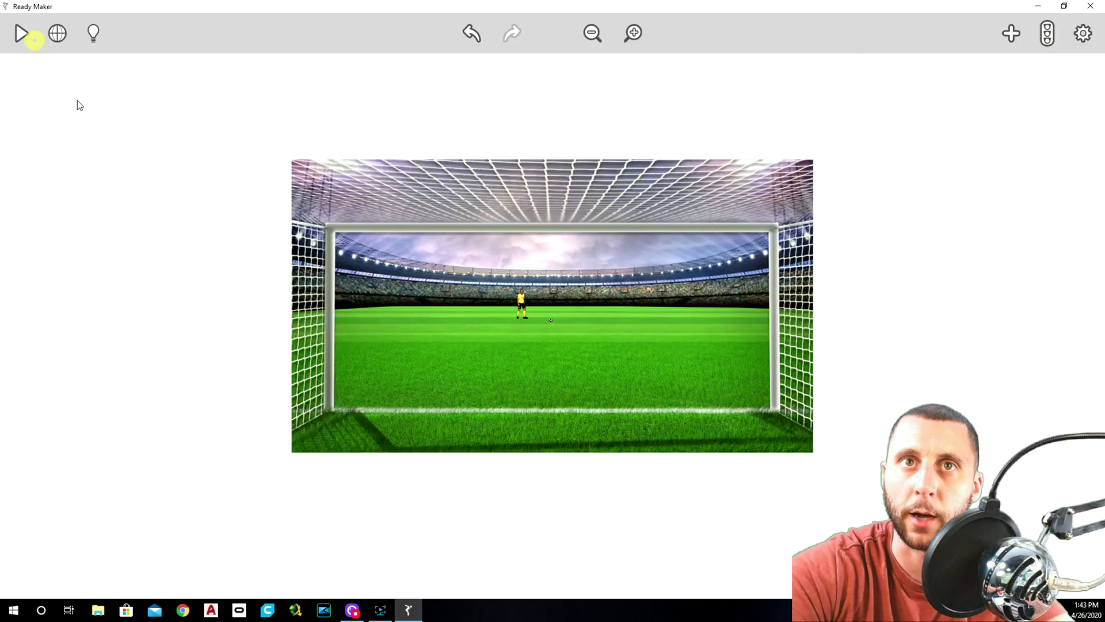
click(551, 320)
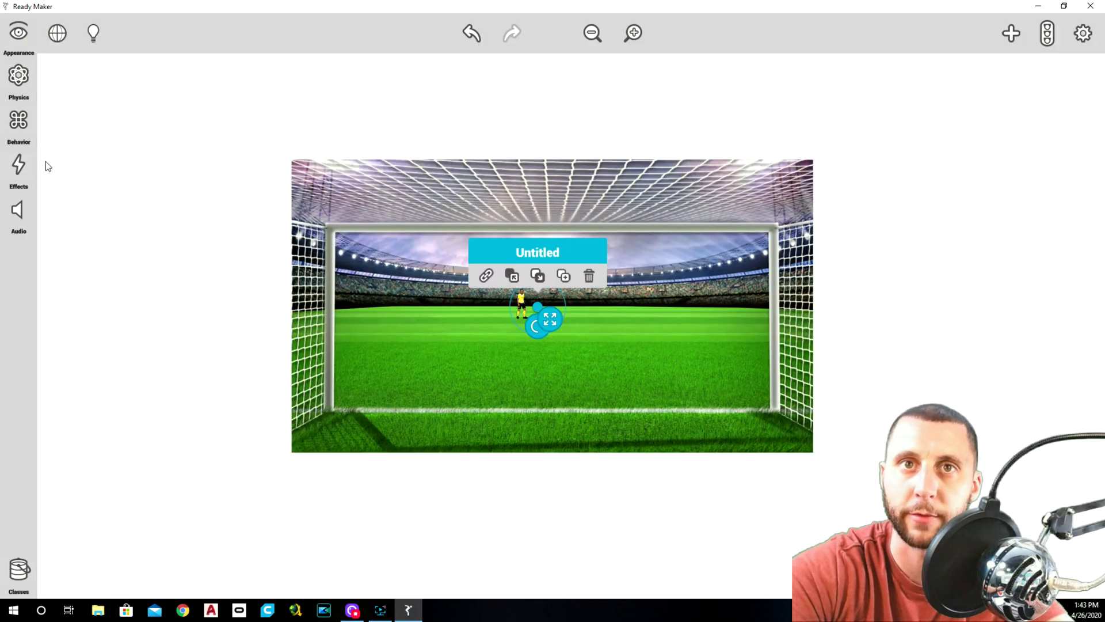
click(19, 123)
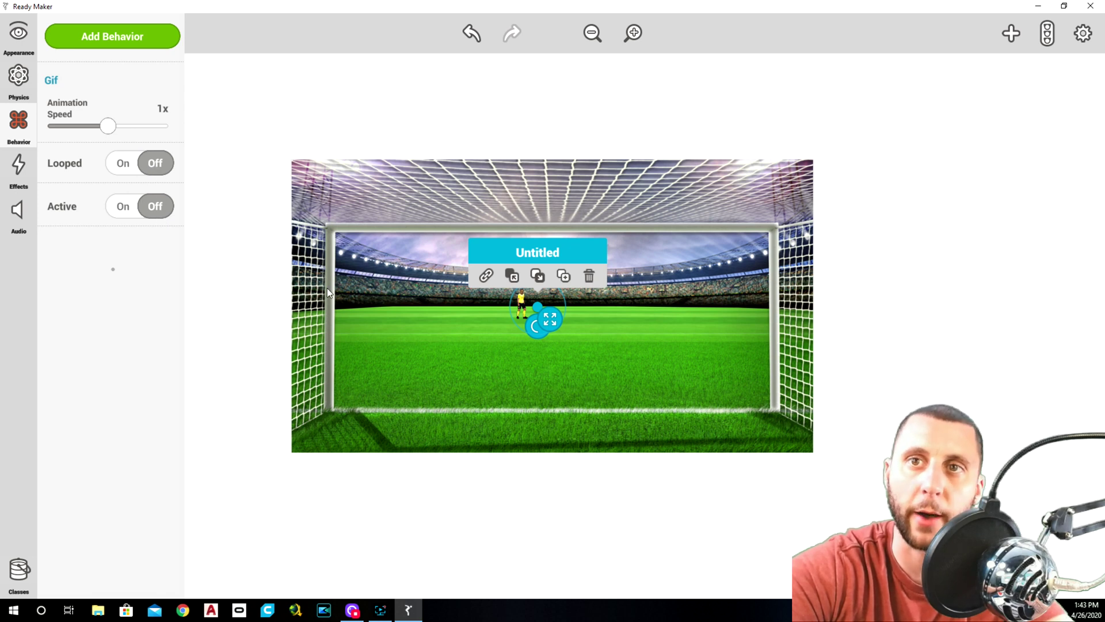
click(257, 279)
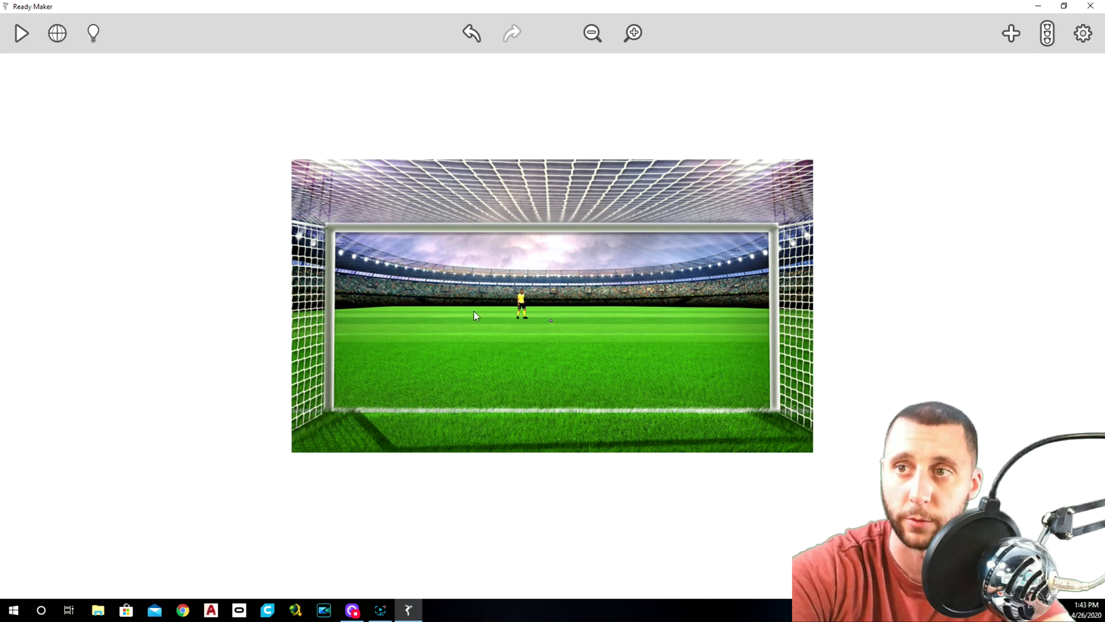
Add a Move Towards behavior to the Untitled GIF, with Rotate and Physics on and an Inactive Zone of 0.10 m.
click(551, 321)
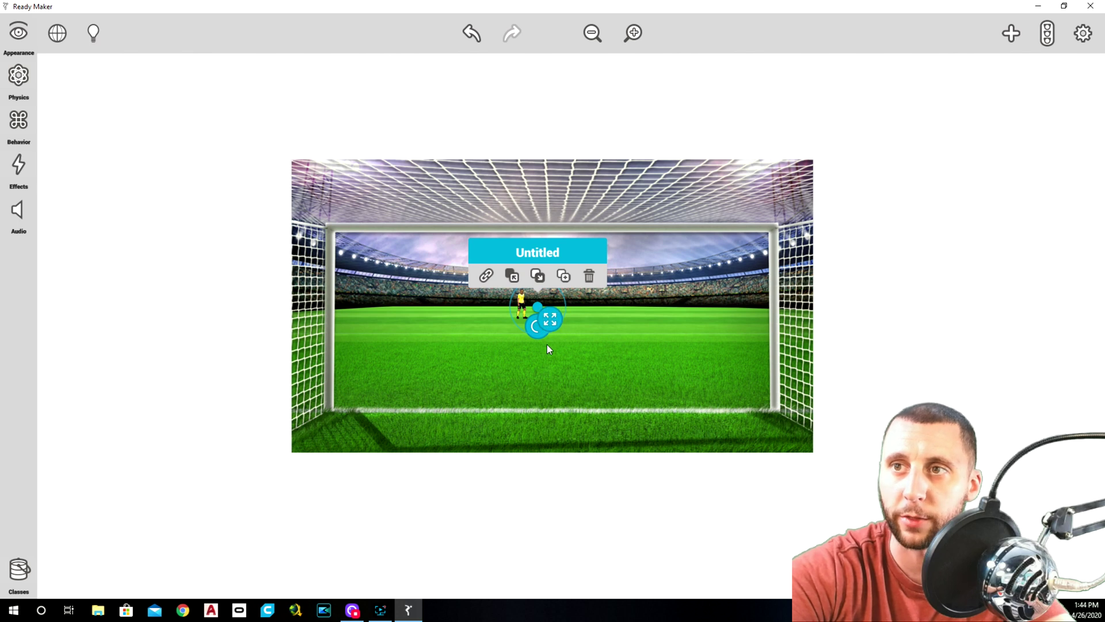
click(23, 121)
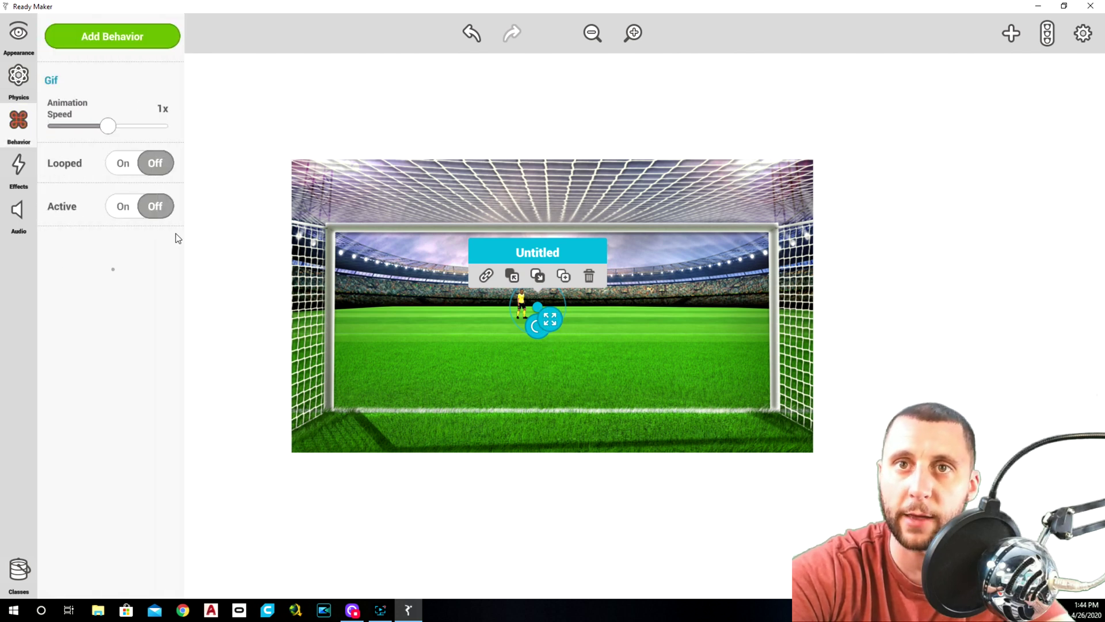
click(129, 40)
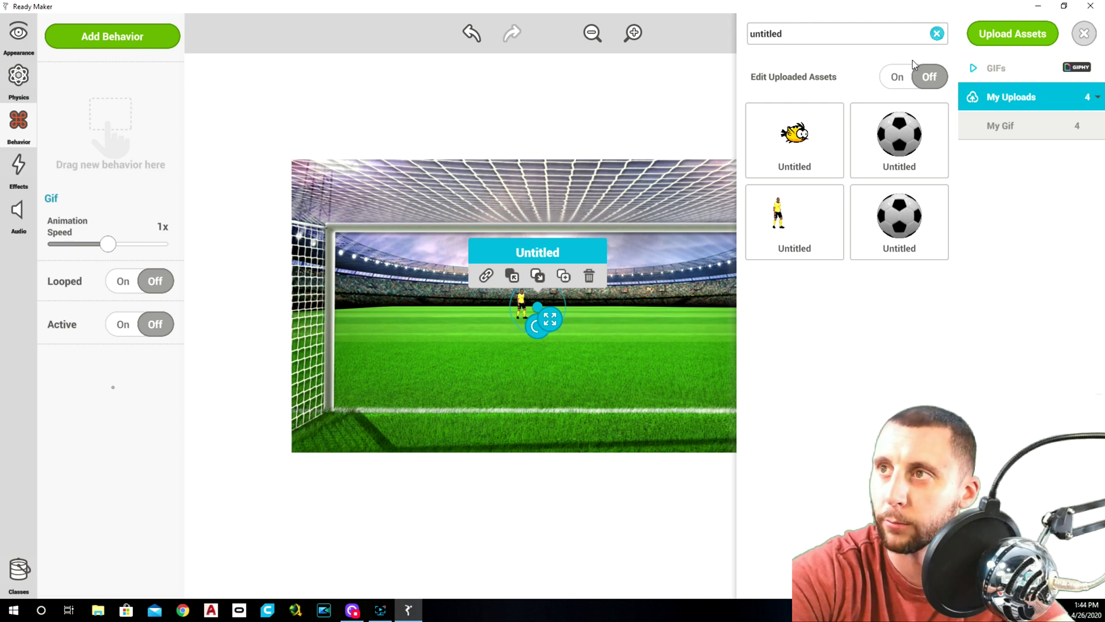
click(937, 34)
scroll(917, 379, down, 5)
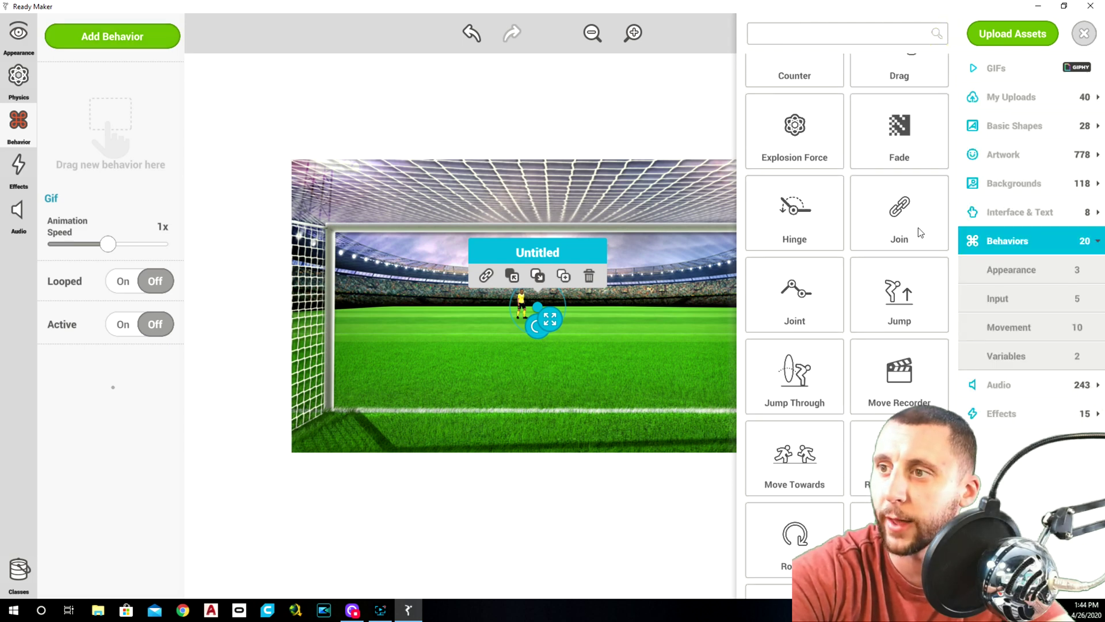
drag(805, 319, 118, 129)
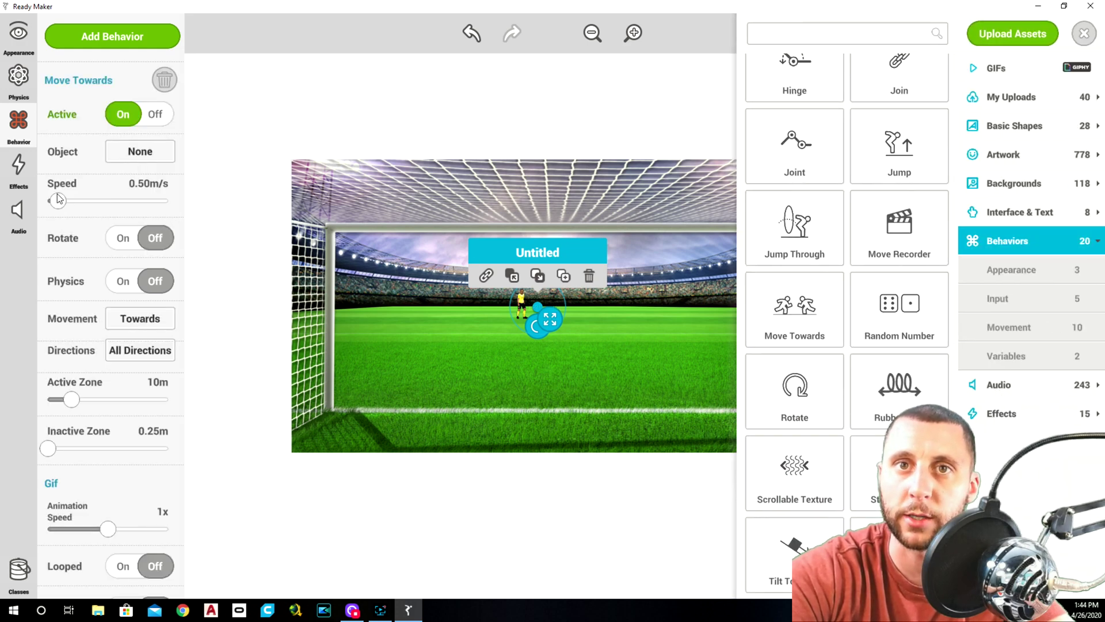
click(122, 238)
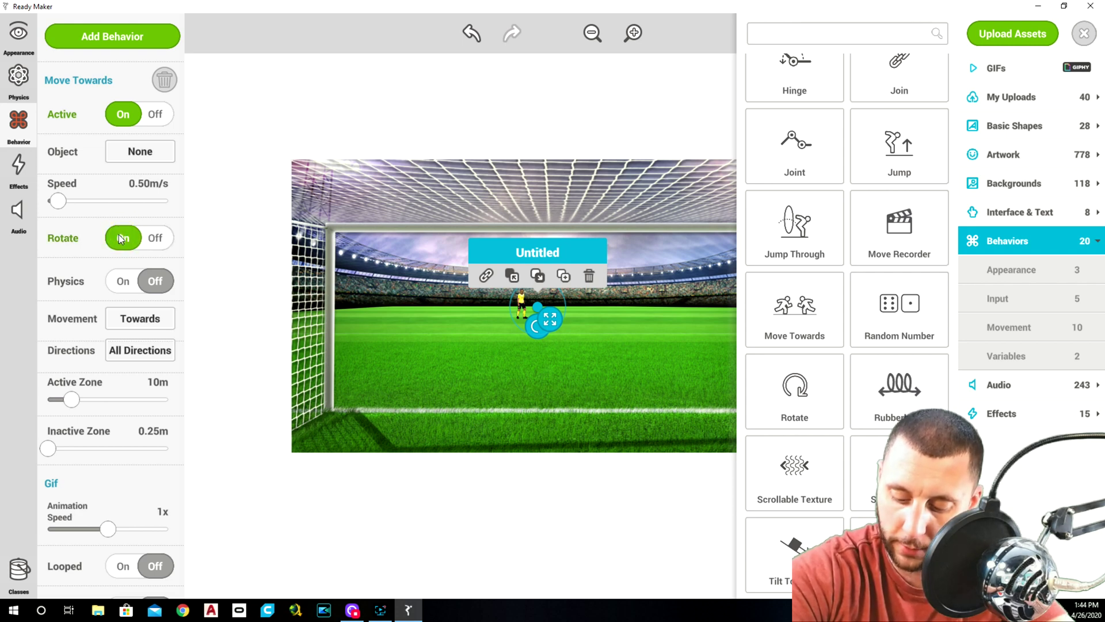
click(128, 283)
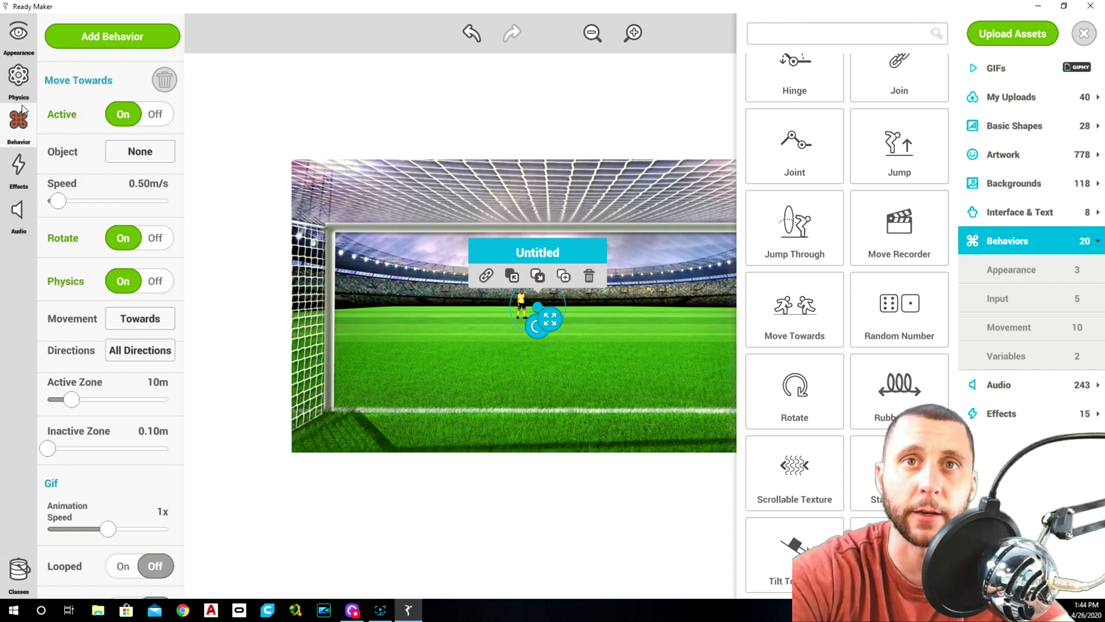
Activate physics with Gravity off for the Untitled GIF and preview the game in play mode.
click(18, 76)
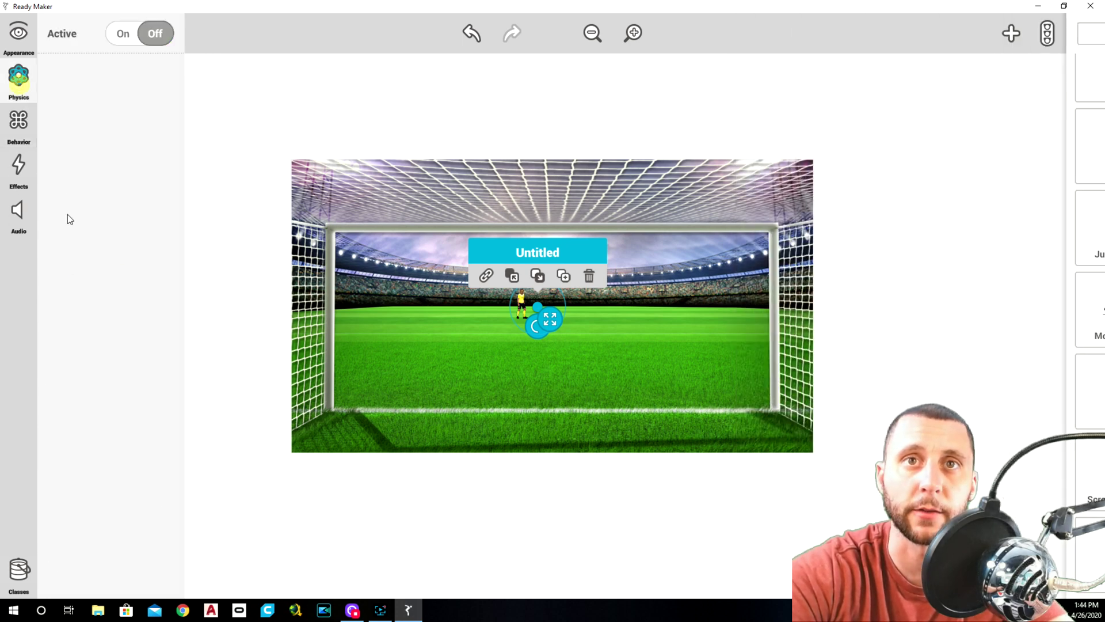
click(124, 35)
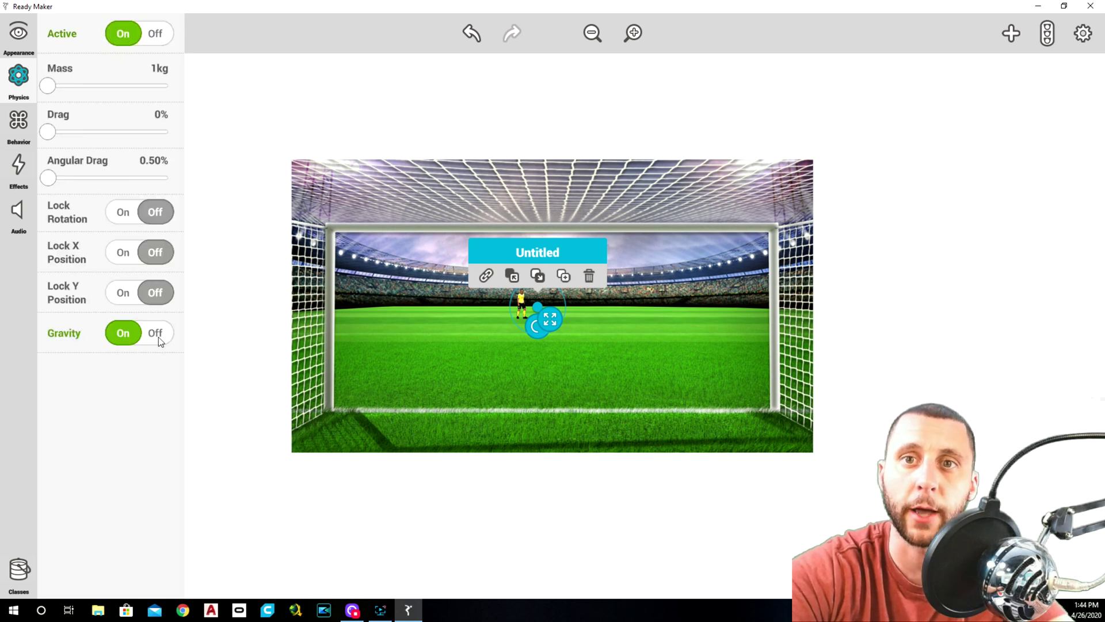
click(157, 334)
click(222, 337)
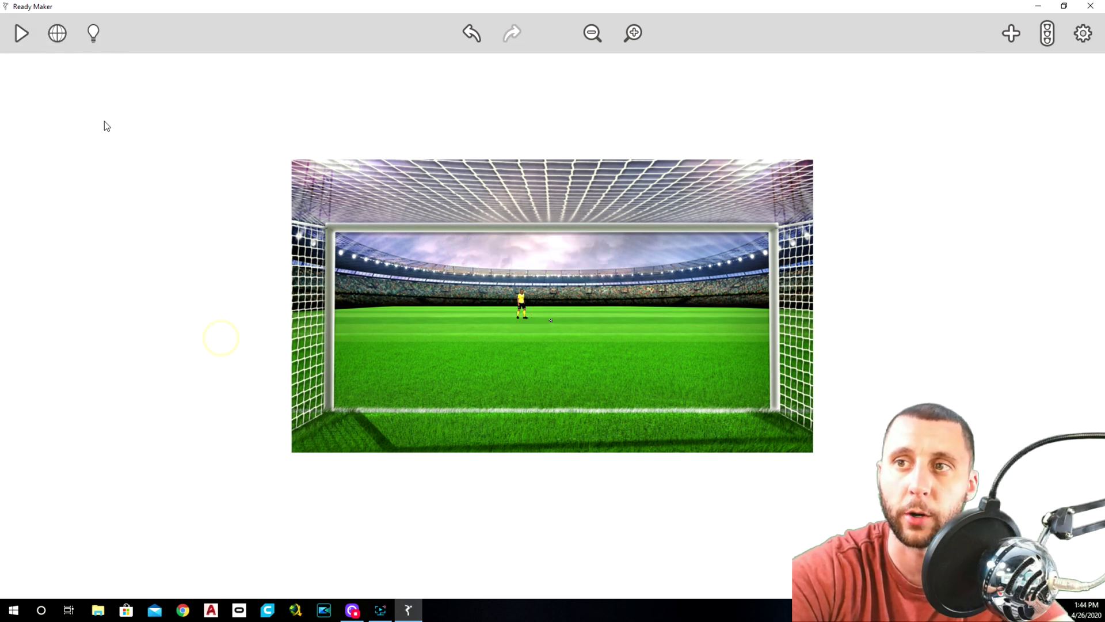
click(20, 33)
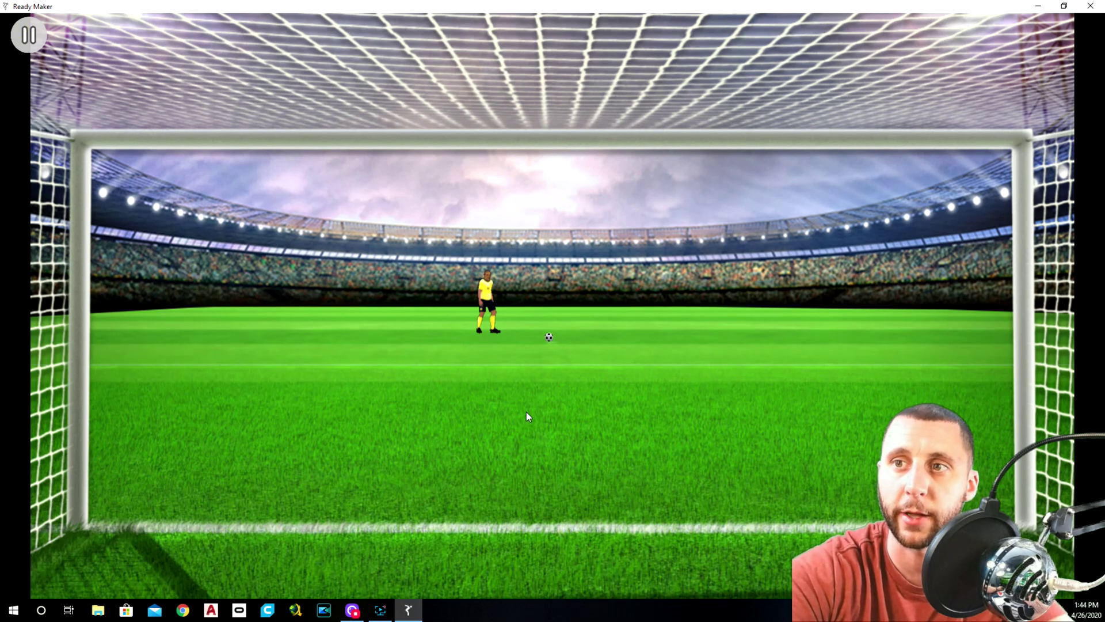
click(28, 35)
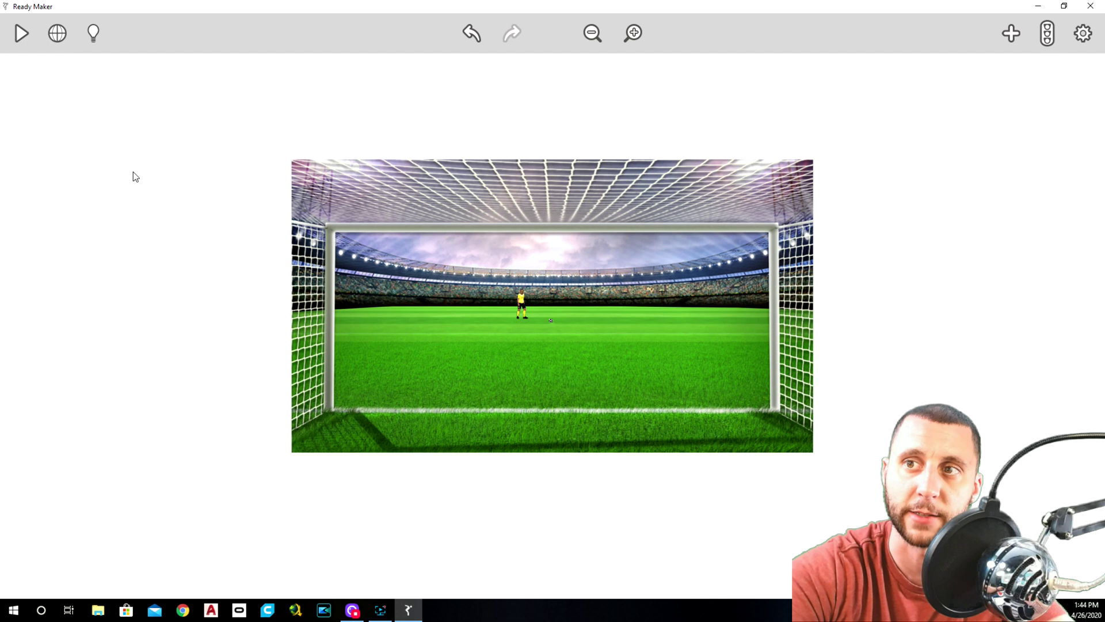
Open the project settings and the project name field, and close the settings without renaming.
click(1084, 35)
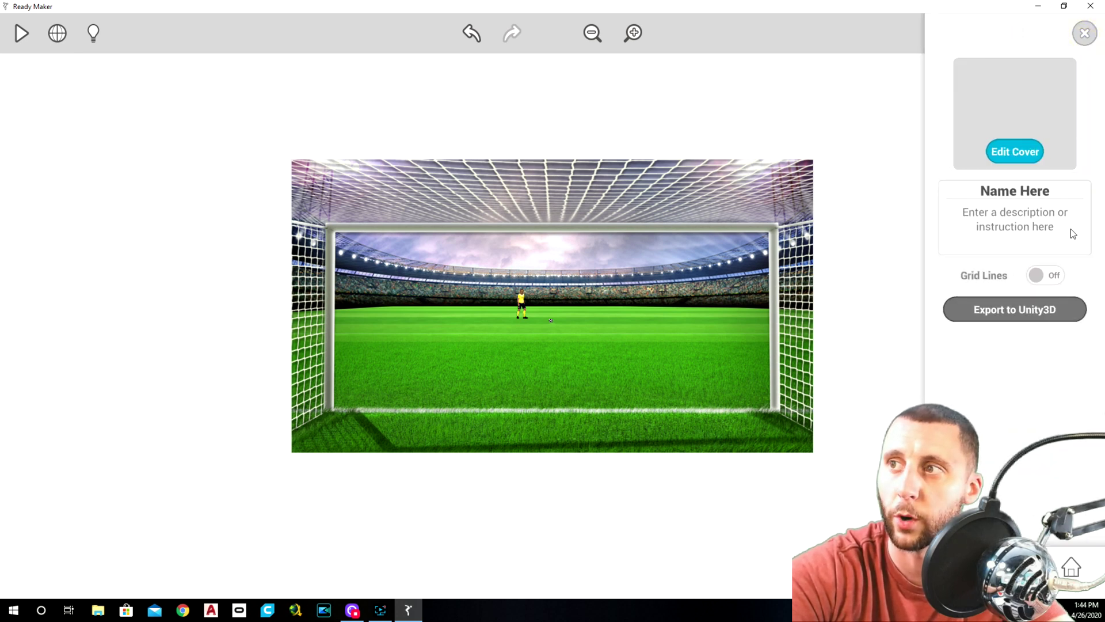
click(1039, 192)
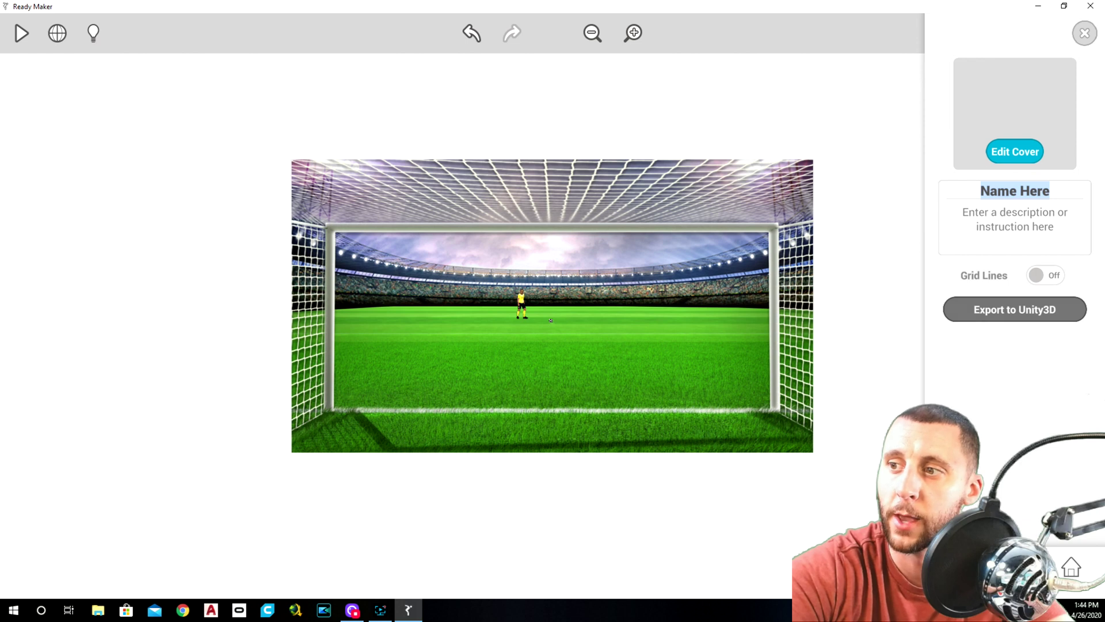
click(820, 509)
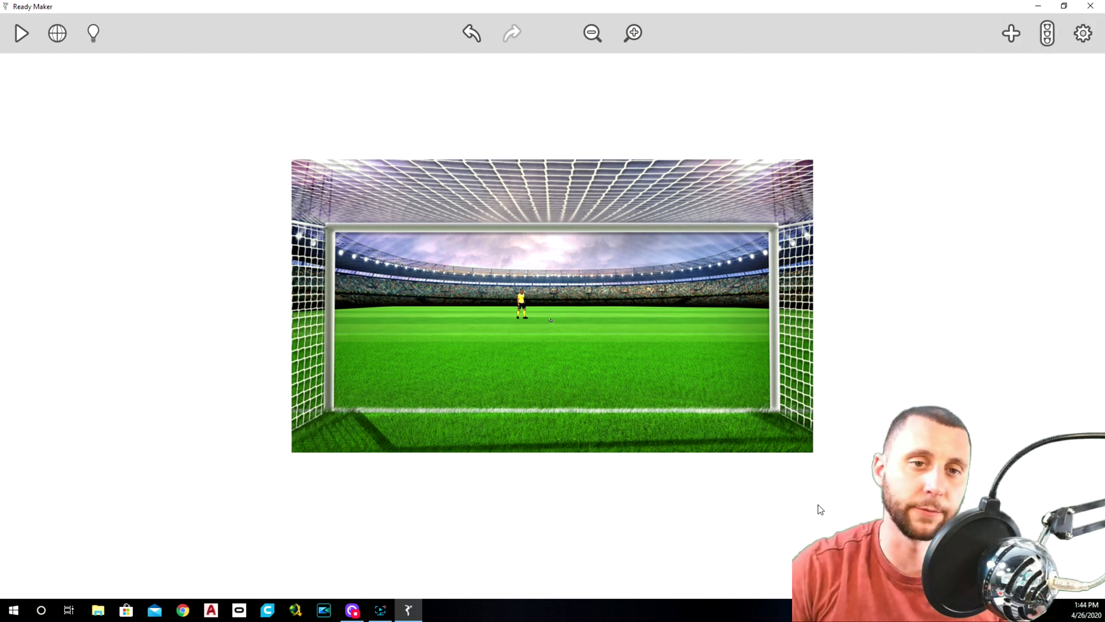